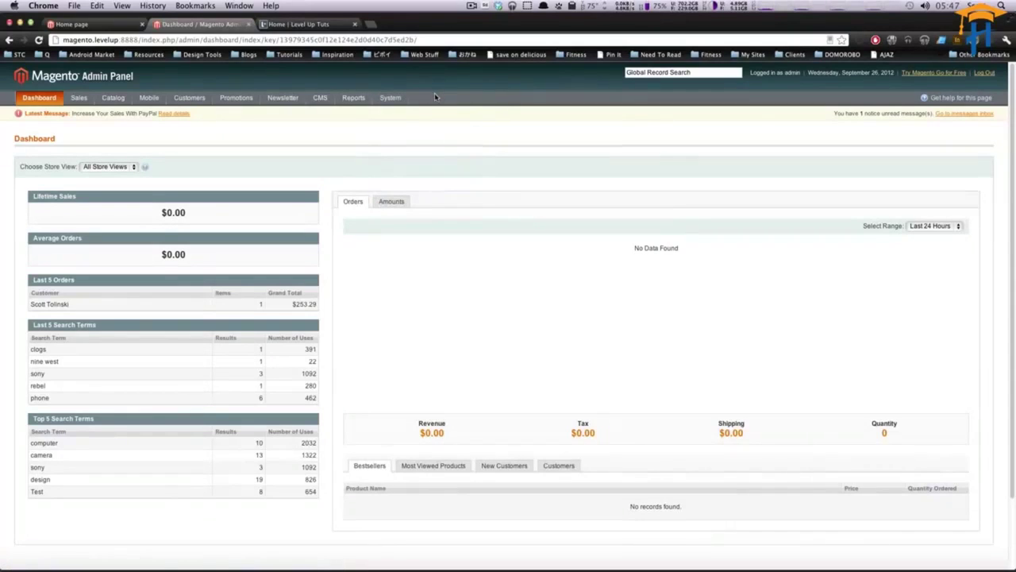
# Open the Administrators role from System > Permissions > Roles.
pyautogui.moveTo(394, 101)
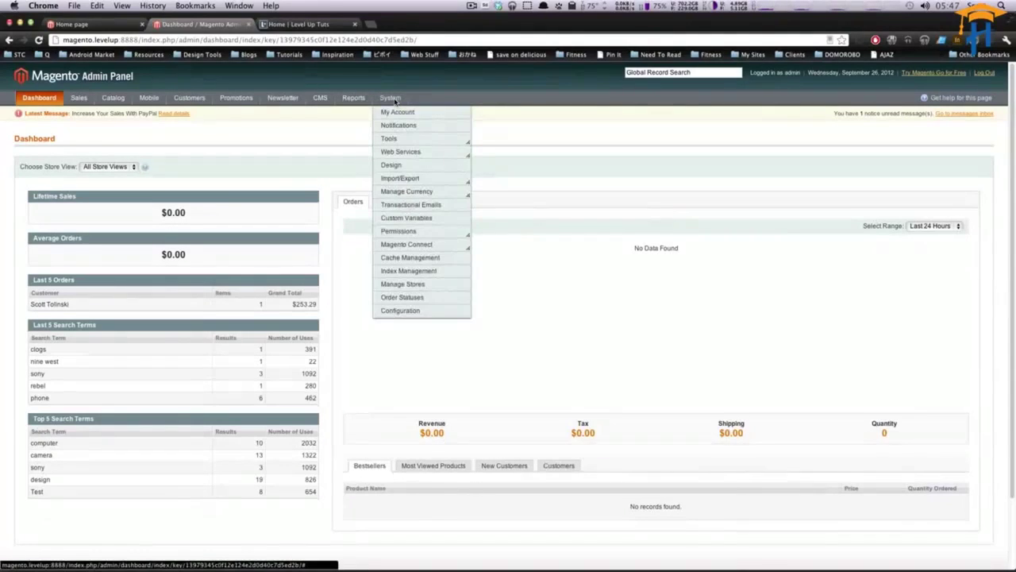
pyautogui.moveTo(397, 234)
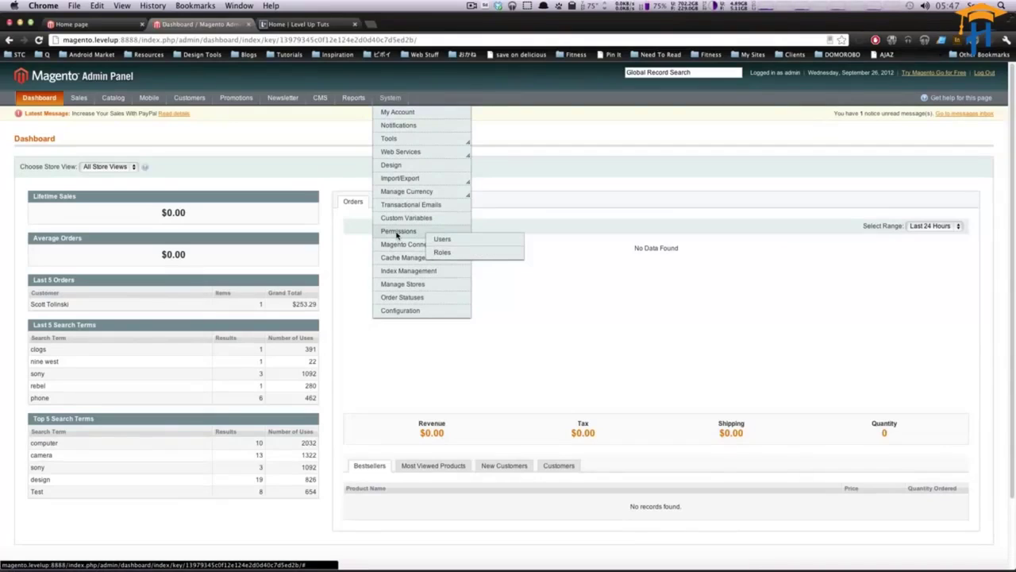
pyautogui.click(457, 256)
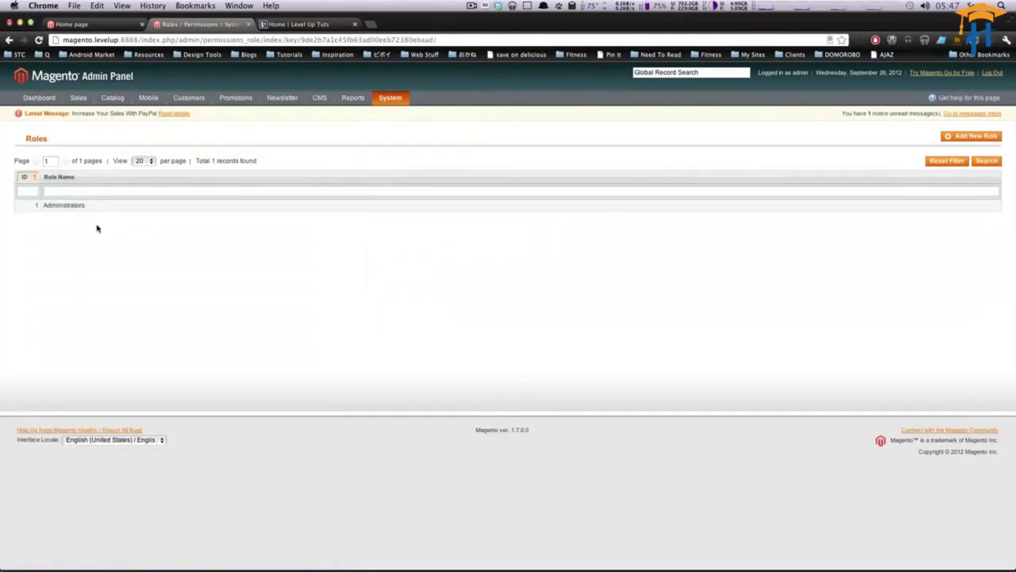
pyautogui.click(91, 207)
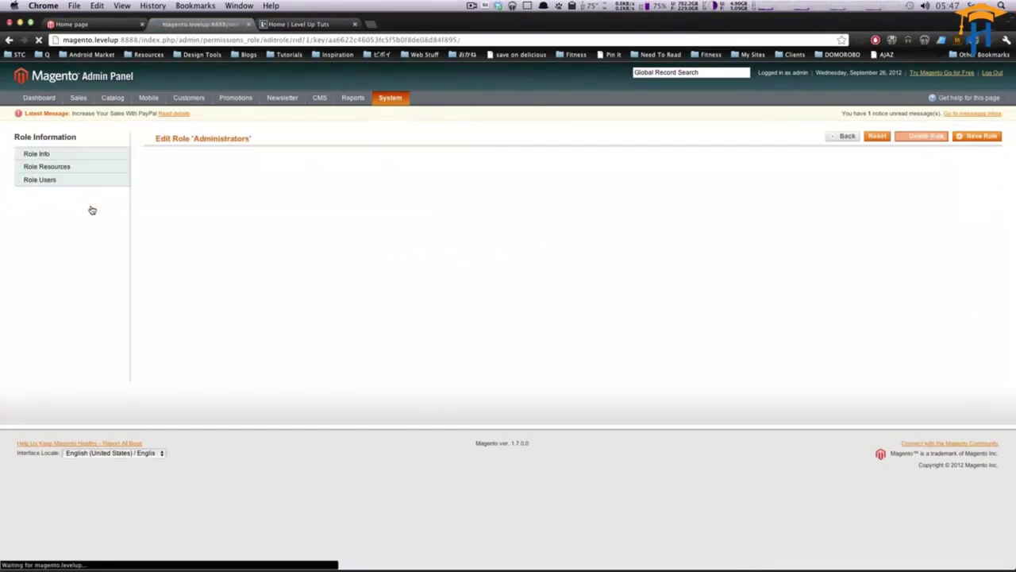
# Review the Administrators role's resource access and assigned users, then go back to the Roles list.
pyautogui.click(112, 172)
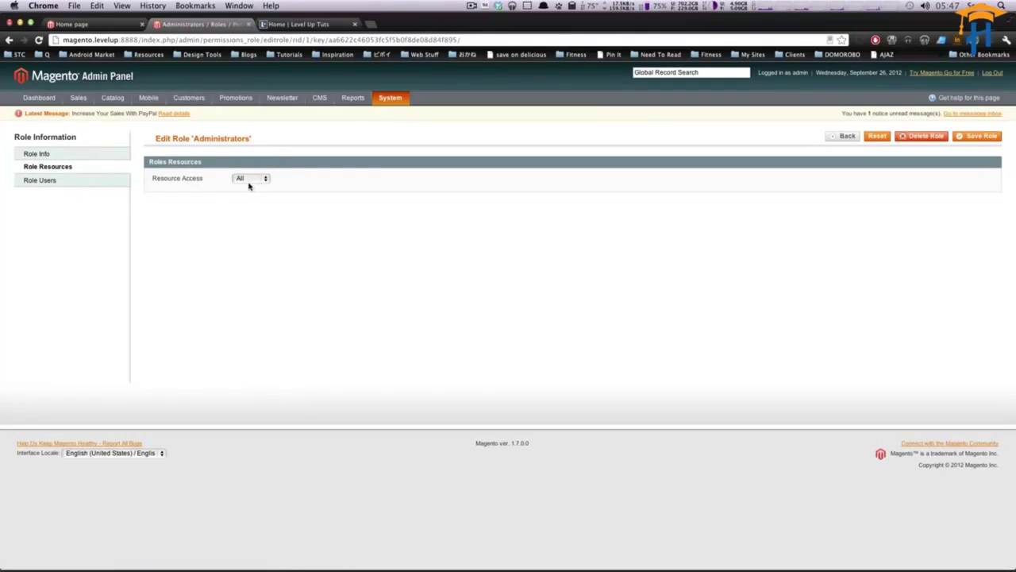
pyautogui.click(82, 183)
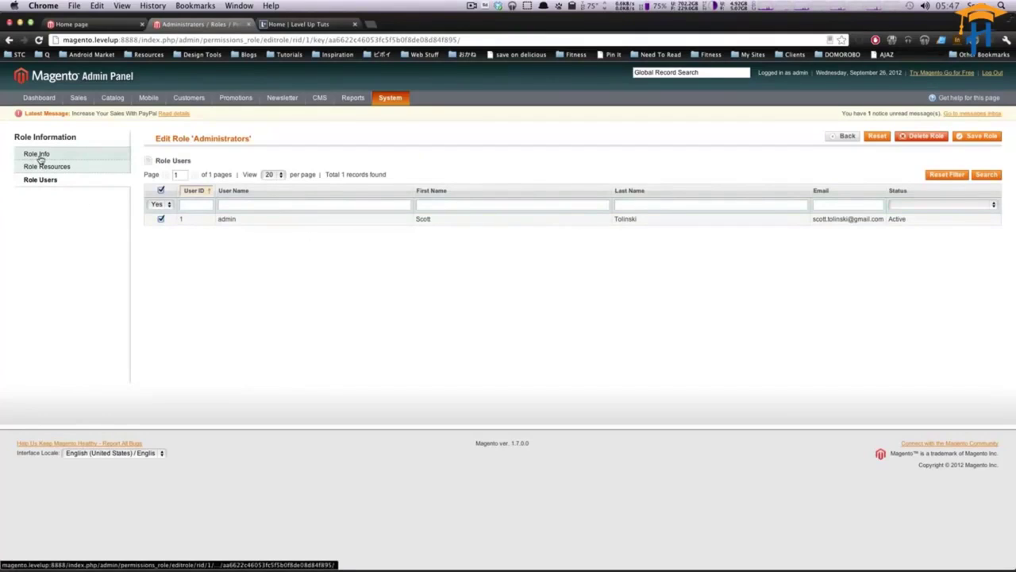
pyautogui.click(835, 138)
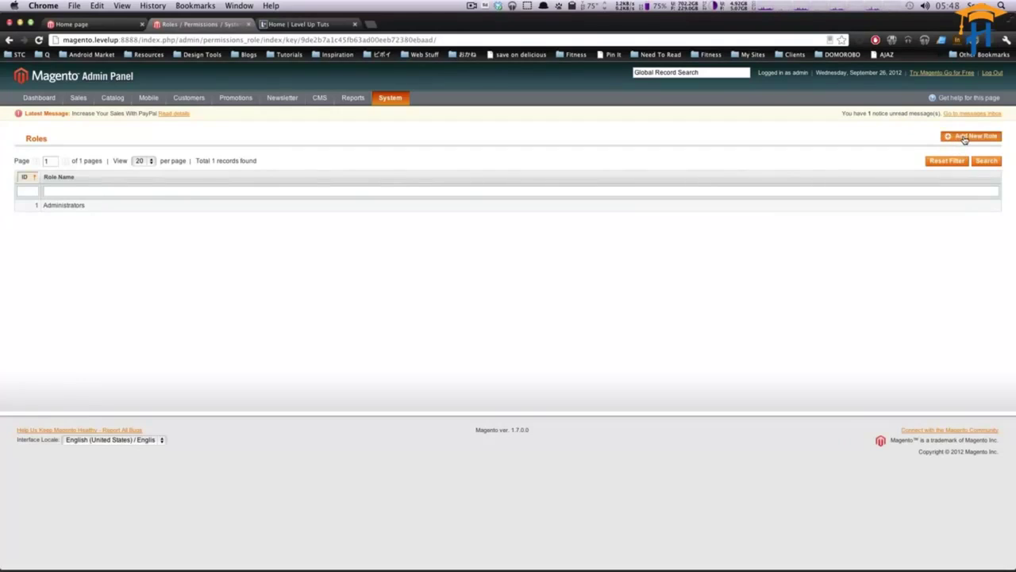
# Add a new role named 'Editor' and bring up its Role Resources.
pyautogui.click(965, 138)
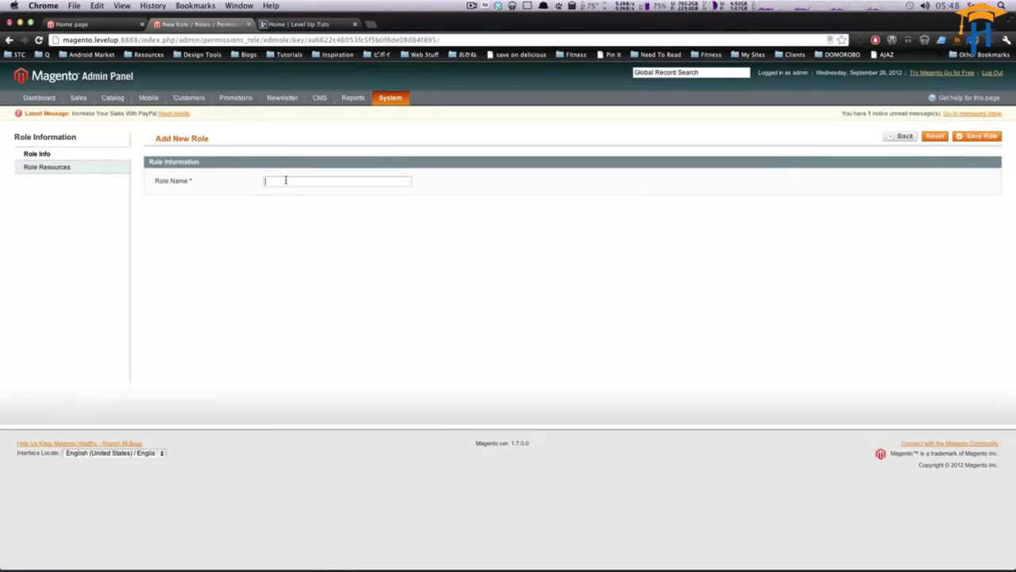
pyautogui.write('Editor')
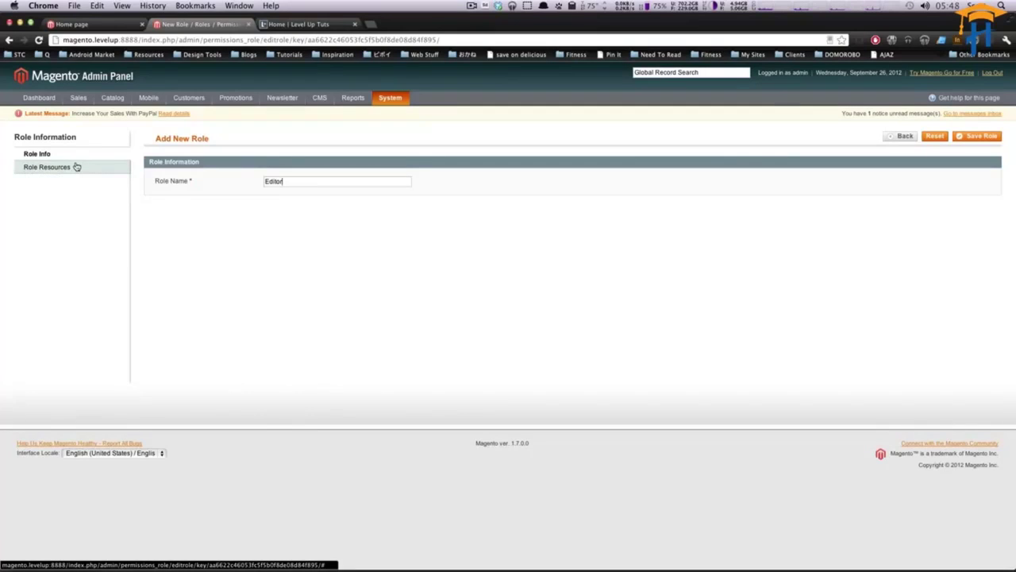
pyautogui.click(76, 167)
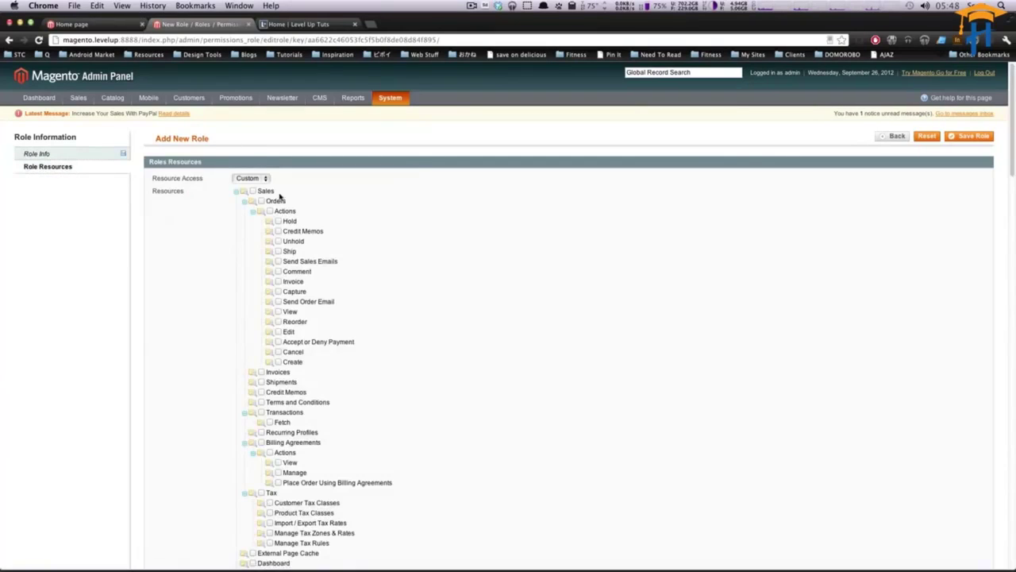
# Switch Resource Access to All and back to Custom, then browse the full resource tree.
pyautogui.click(246, 179)
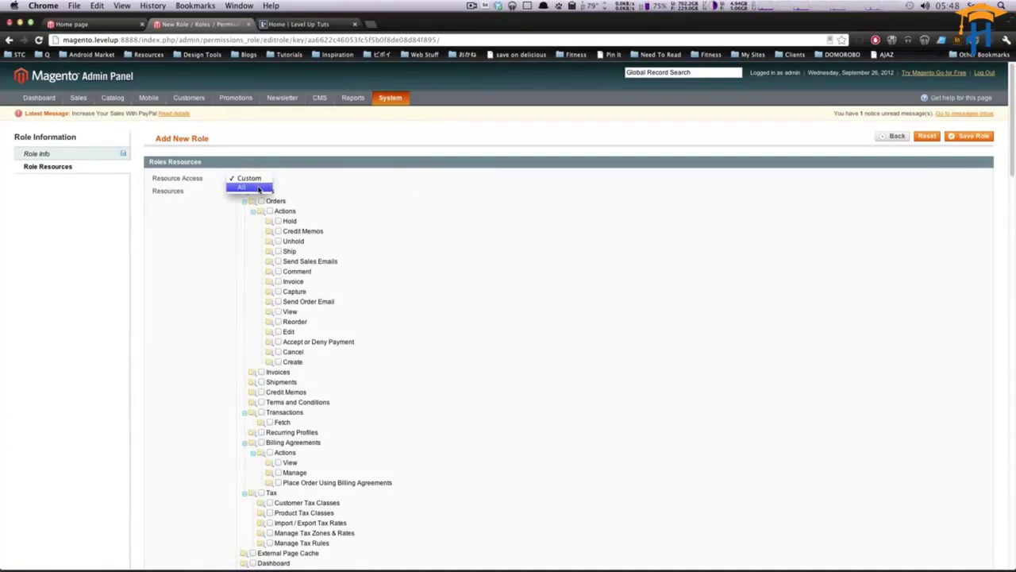
pyautogui.click(260, 188)
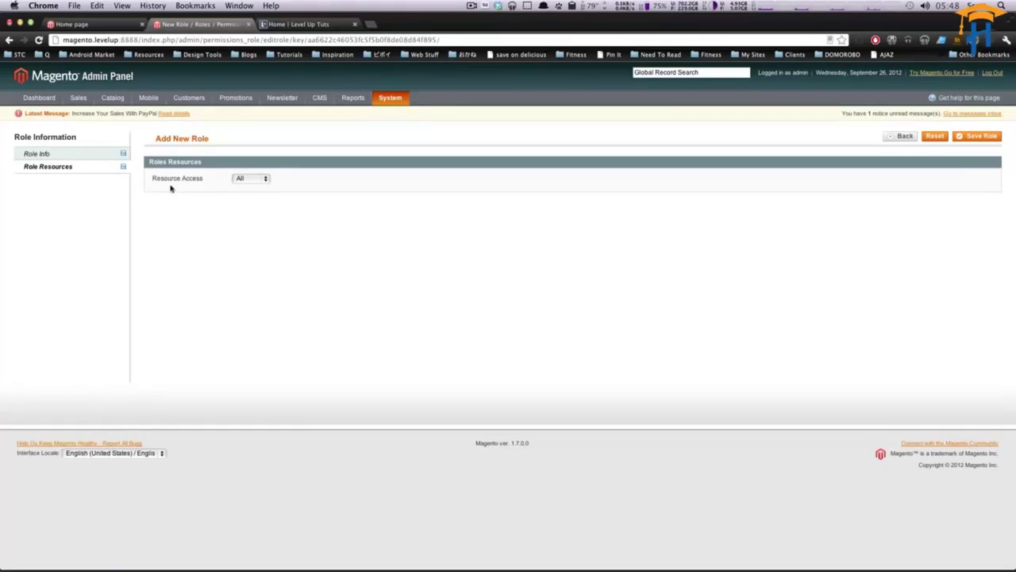
pyautogui.click(244, 179)
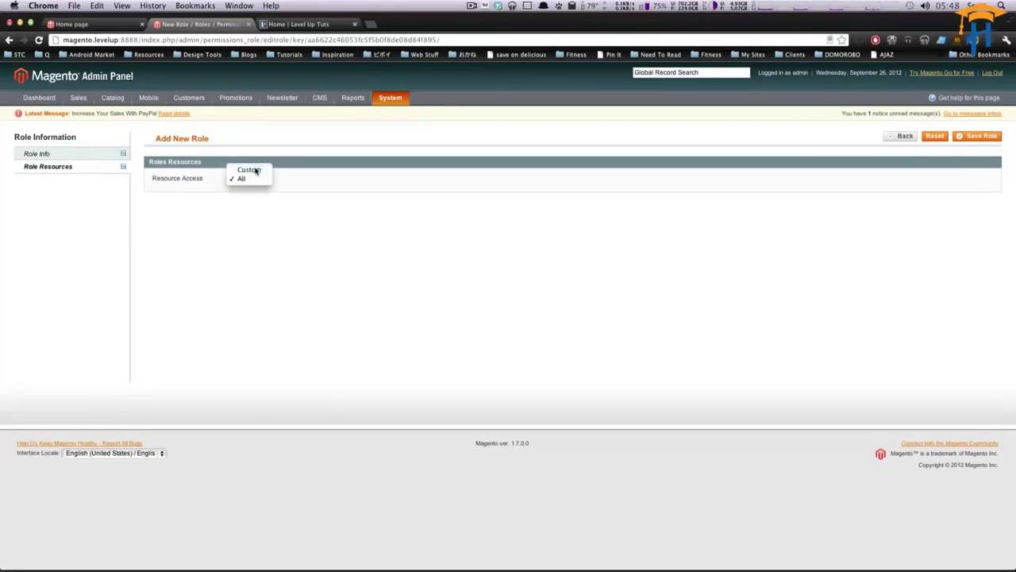
pyautogui.click(254, 167)
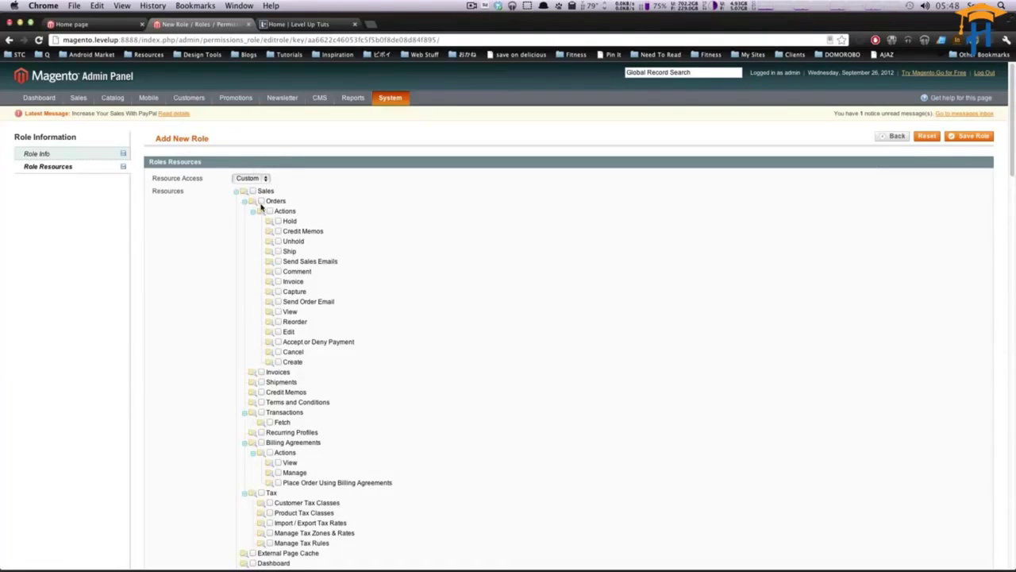
pyautogui.scroll(-2, 260, 204)
pyautogui.scroll(1, 262, 191)
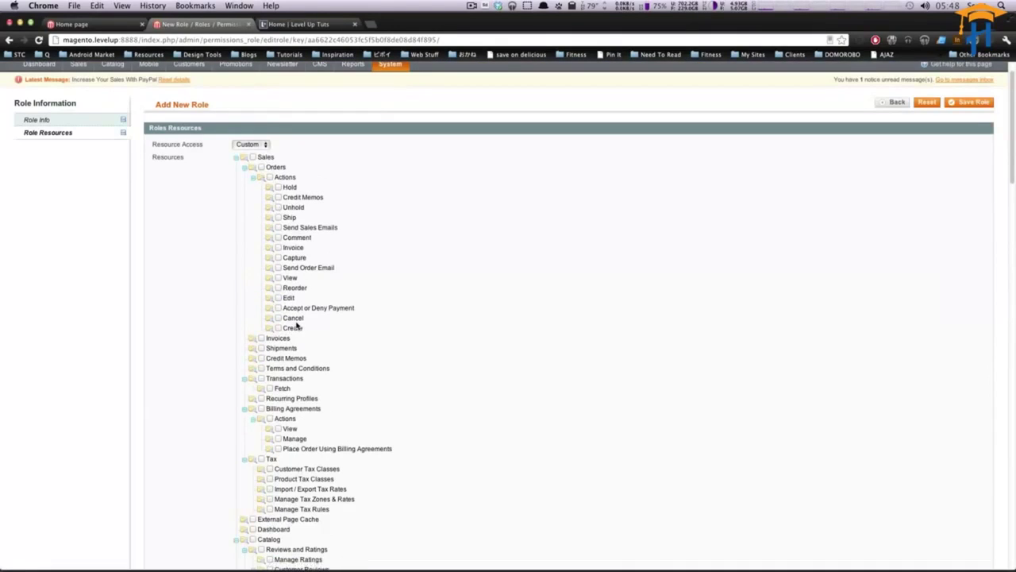
pyautogui.scroll(-20, 297, 324)
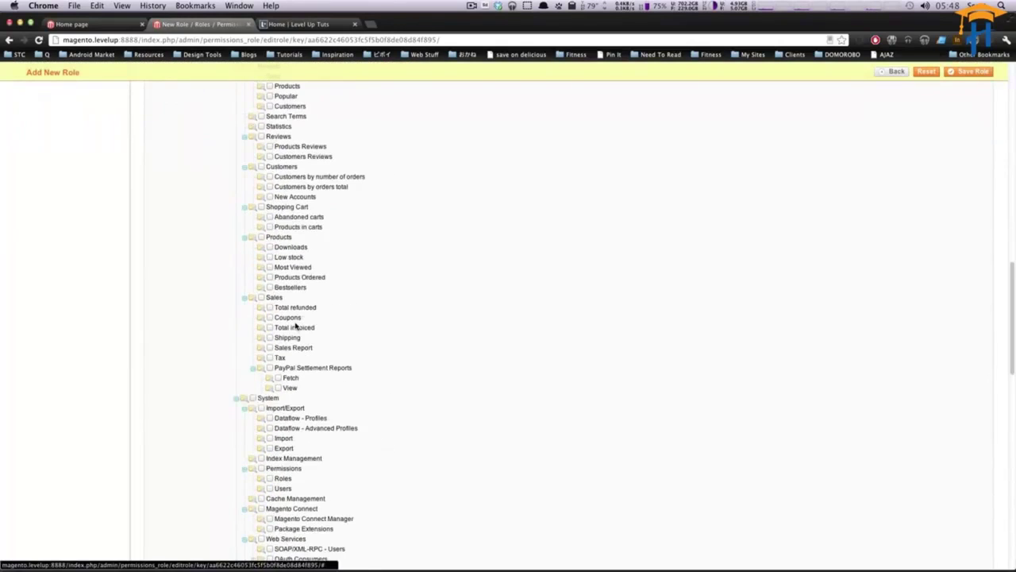
pyautogui.scroll(-10, 295, 328)
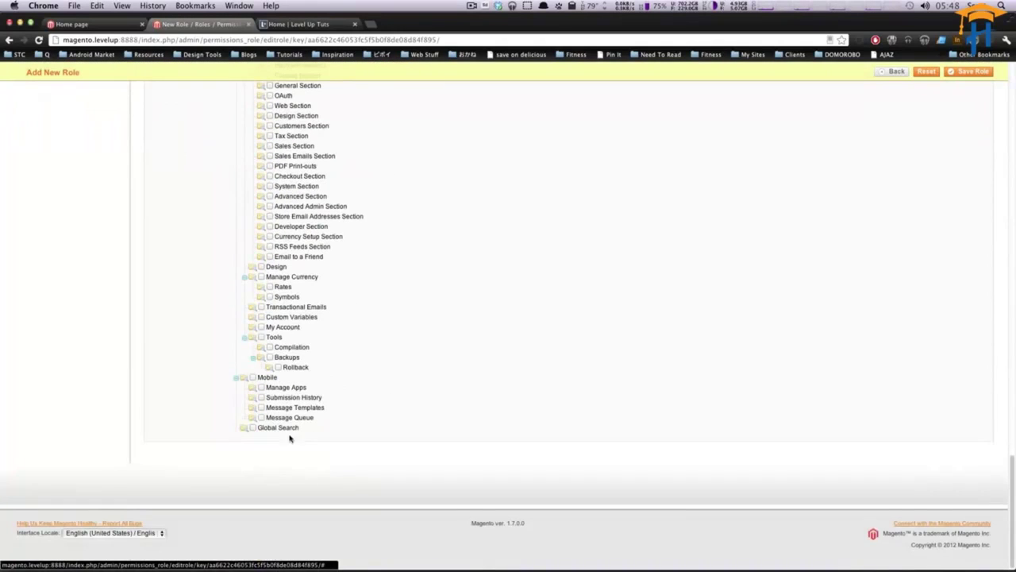
pyautogui.scroll(10, 297, 361)
pyautogui.scroll(20, 296, 359)
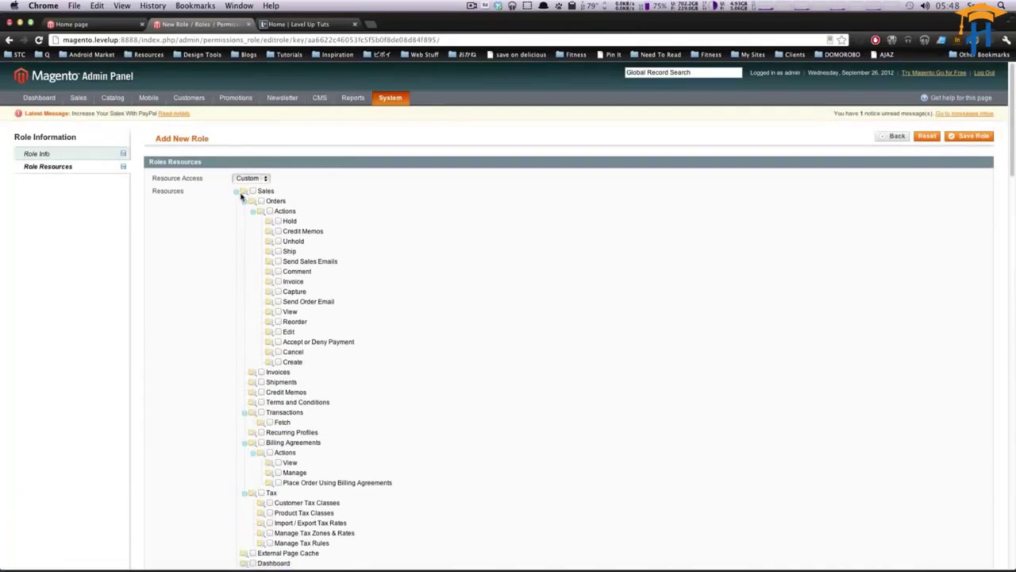
pyautogui.scroll(-3, 363, 410)
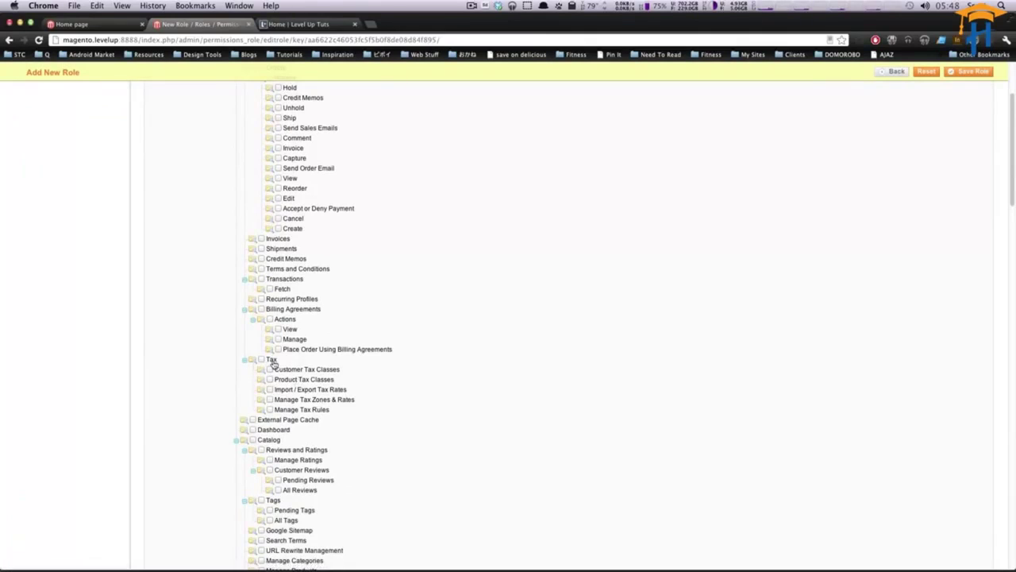
# Grant the Editor role access to ratings, customer reviews and tags.
pyautogui.click(270, 460)
pyautogui.click(270, 469)
pyautogui.scroll(-3, 318, 457)
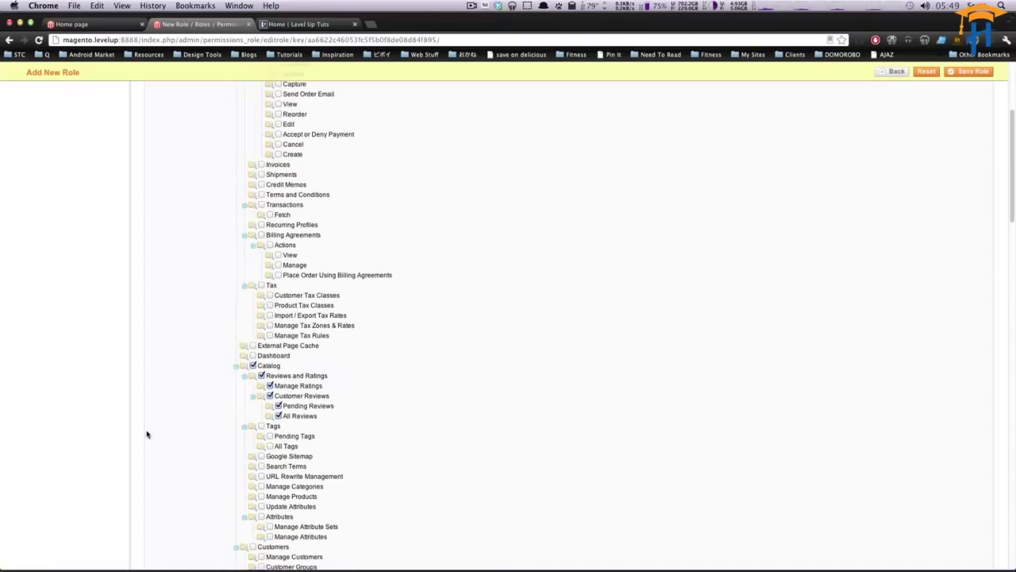
pyautogui.click(262, 426)
# Grant access to every Newsletter item and every CMS item.
pyautogui.scroll(-5, 363, 339)
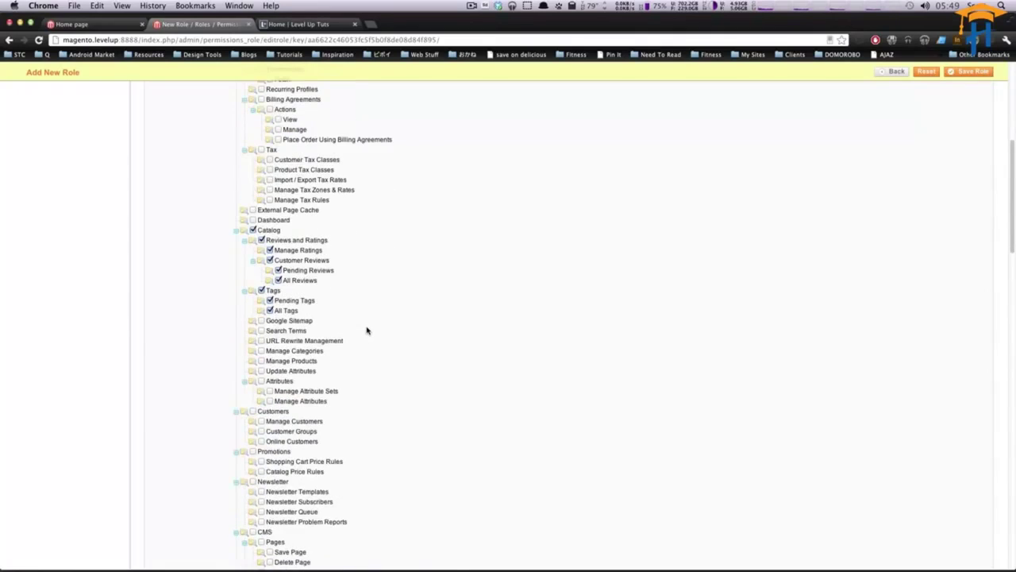
pyautogui.scroll(-3, 367, 331)
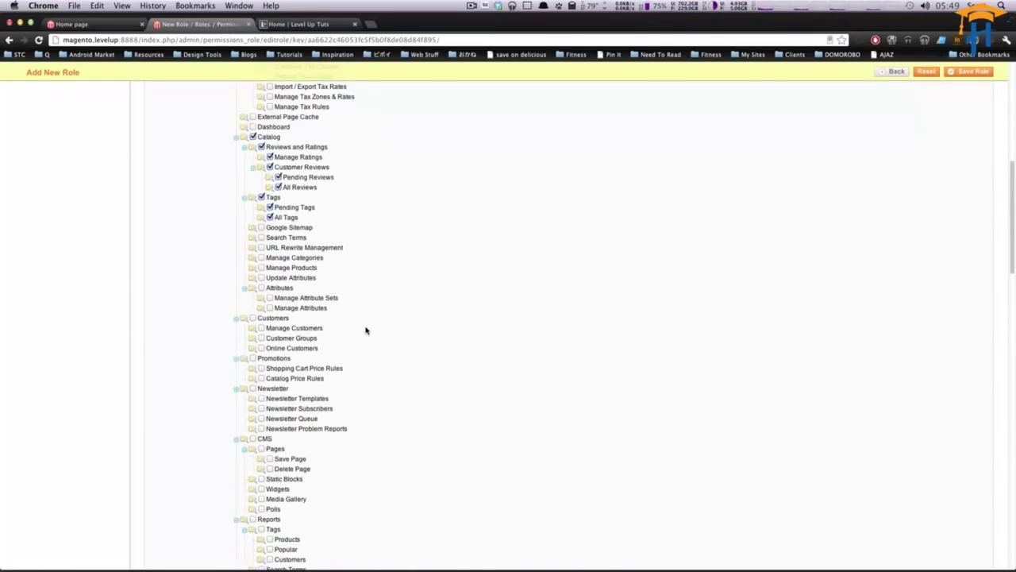
pyautogui.click(253, 387)
pyautogui.scroll(-3, 256, 401)
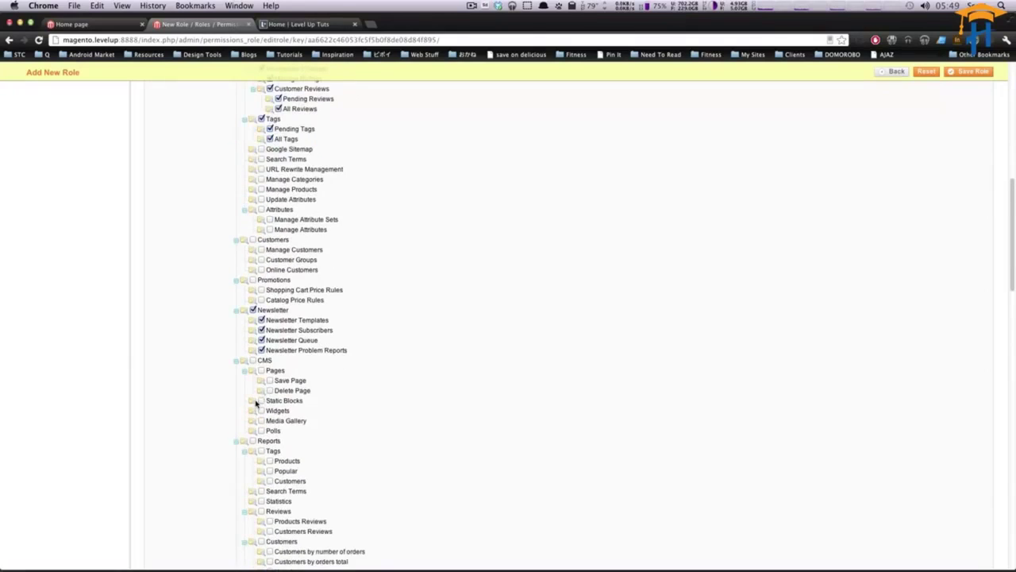
pyautogui.click(253, 361)
pyautogui.scroll(-4, 306, 393)
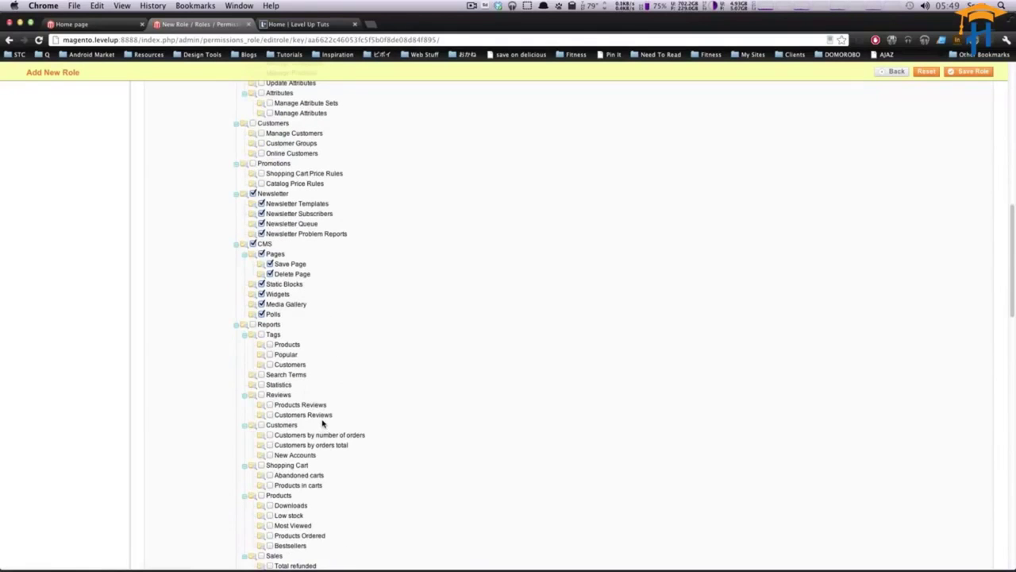
pyautogui.scroll(-6, 322, 423)
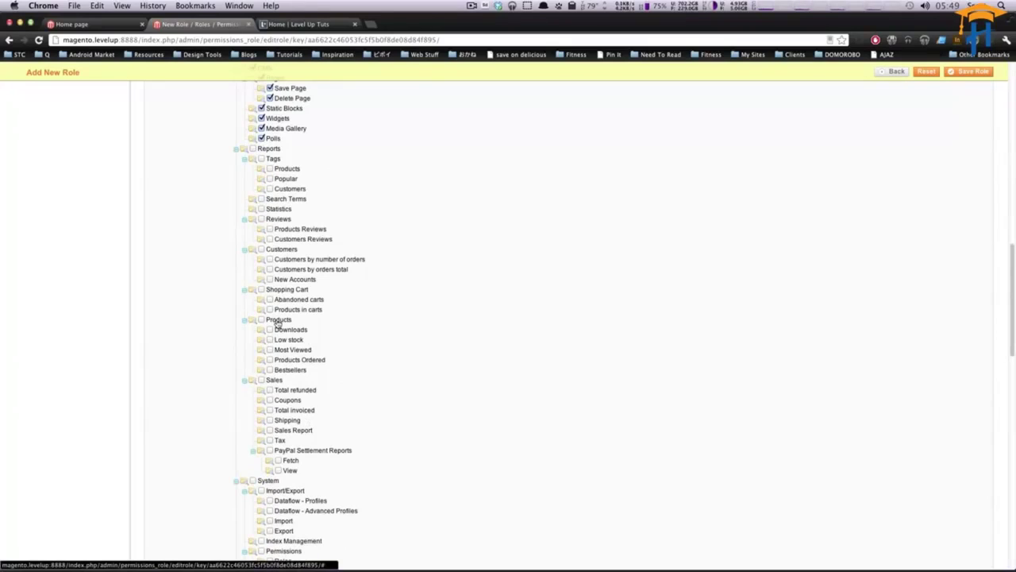
pyautogui.scroll(-3, 297, 330)
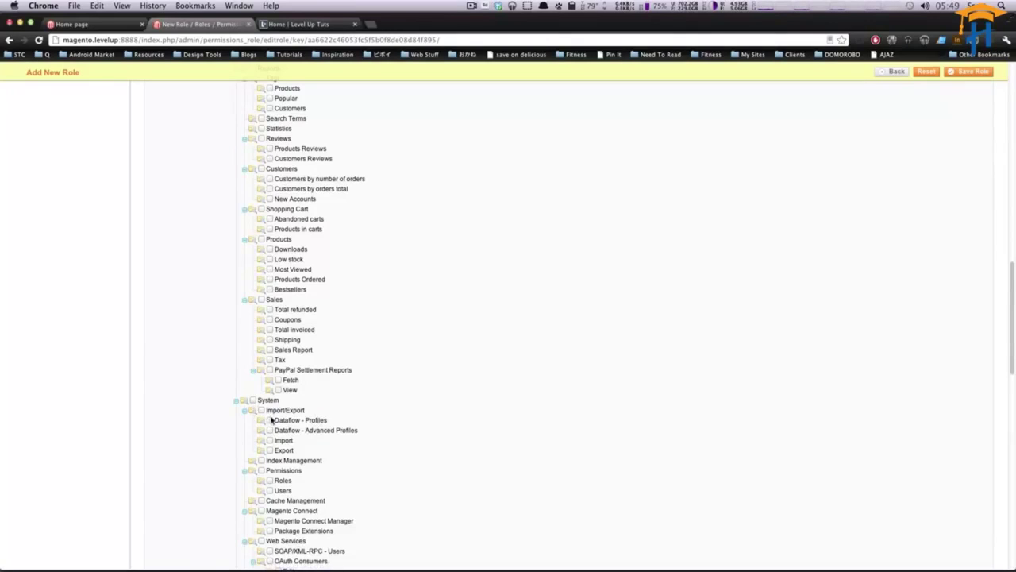
# Collapse the Import/Export, Permissions, Magento Connect, Web Services and Notifications branches.
pyautogui.click(247, 411)
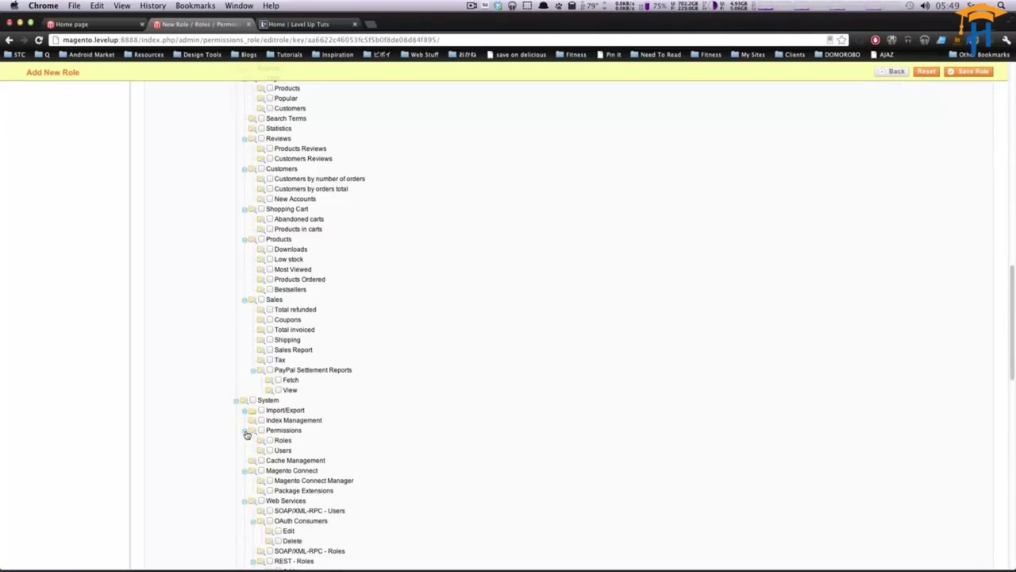
pyautogui.click(246, 431)
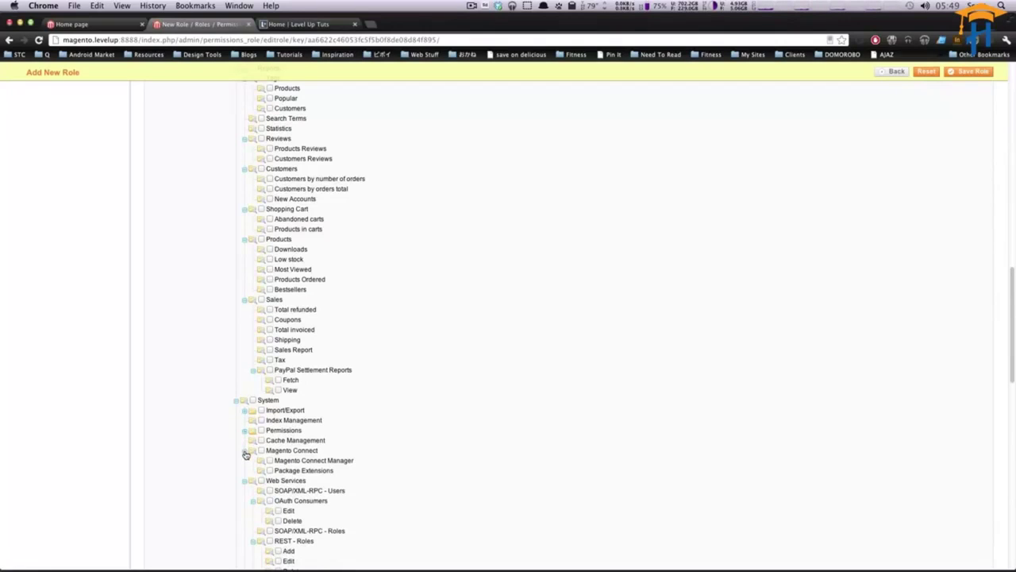
pyautogui.click(246, 451)
pyautogui.scroll(-1, 246, 457)
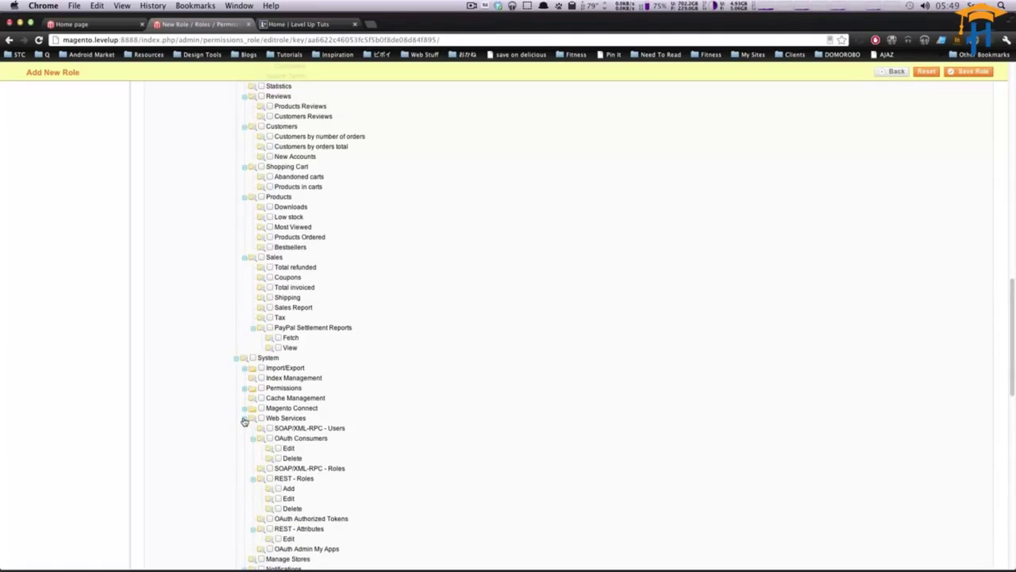
pyautogui.click(244, 419)
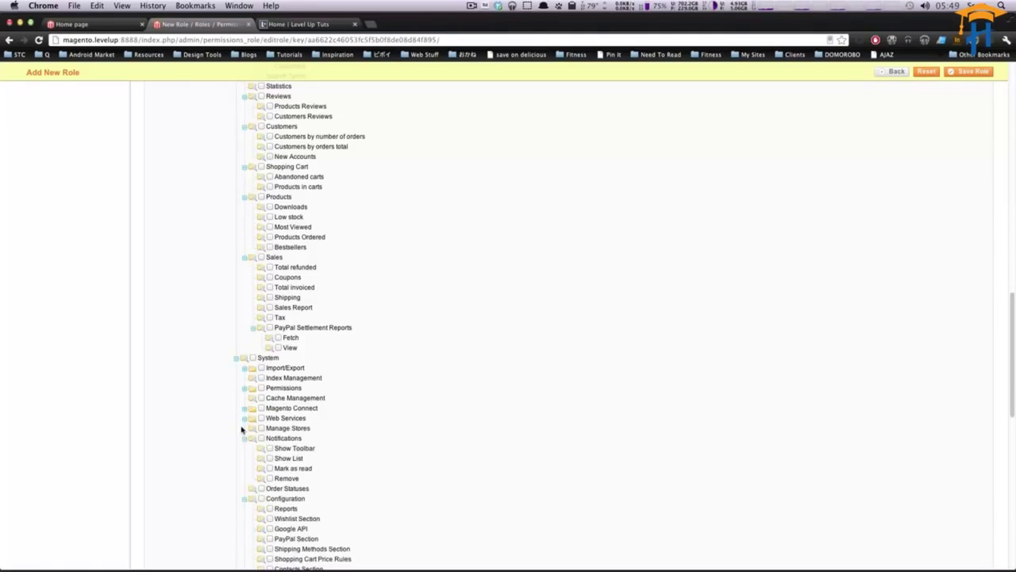
pyautogui.click(246, 439)
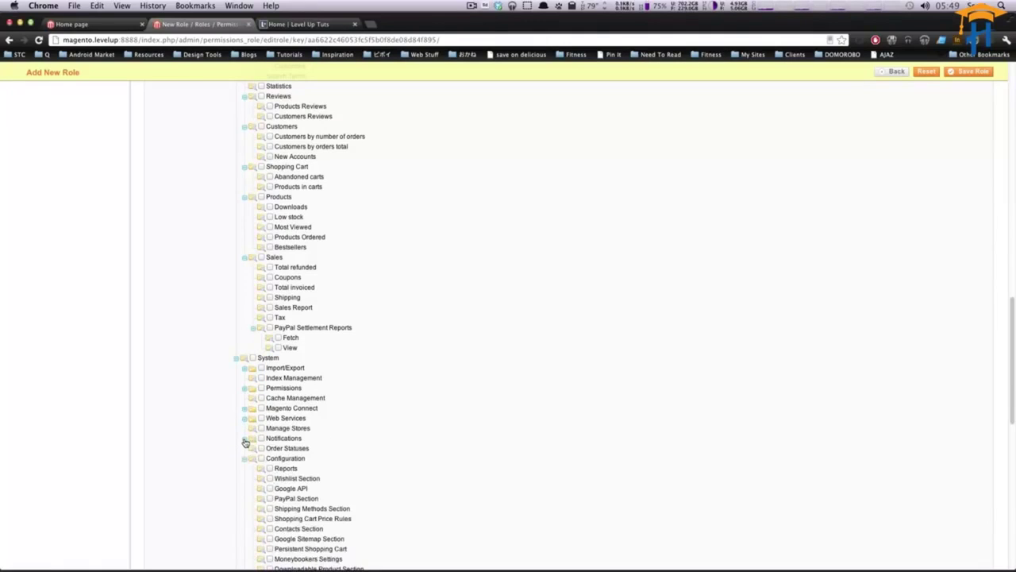
# Collapse the Configuration, Mobile and whole System branches, returning to the top of the tree.
pyautogui.scroll(-3, 242, 444)
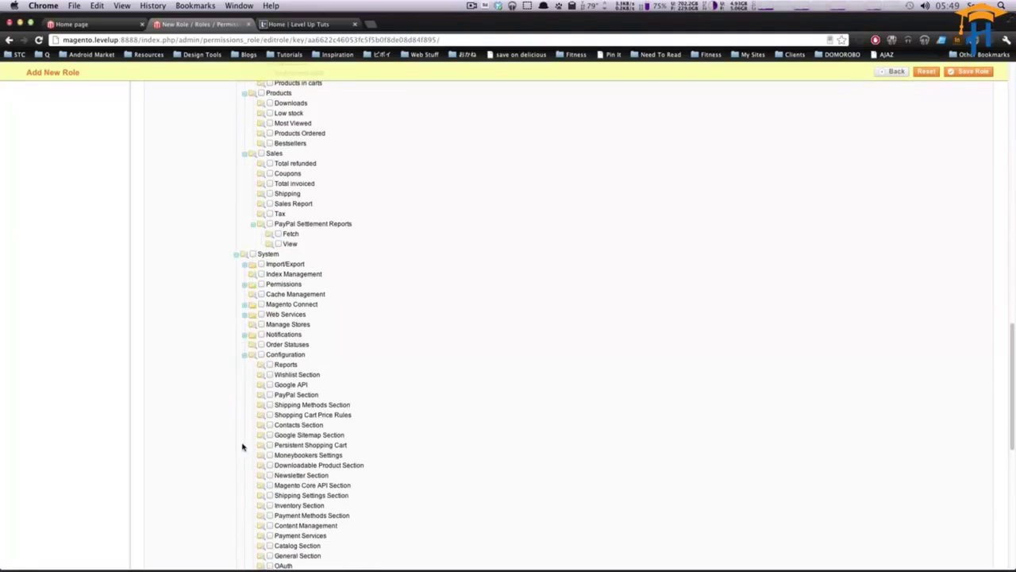
pyautogui.click(246, 356)
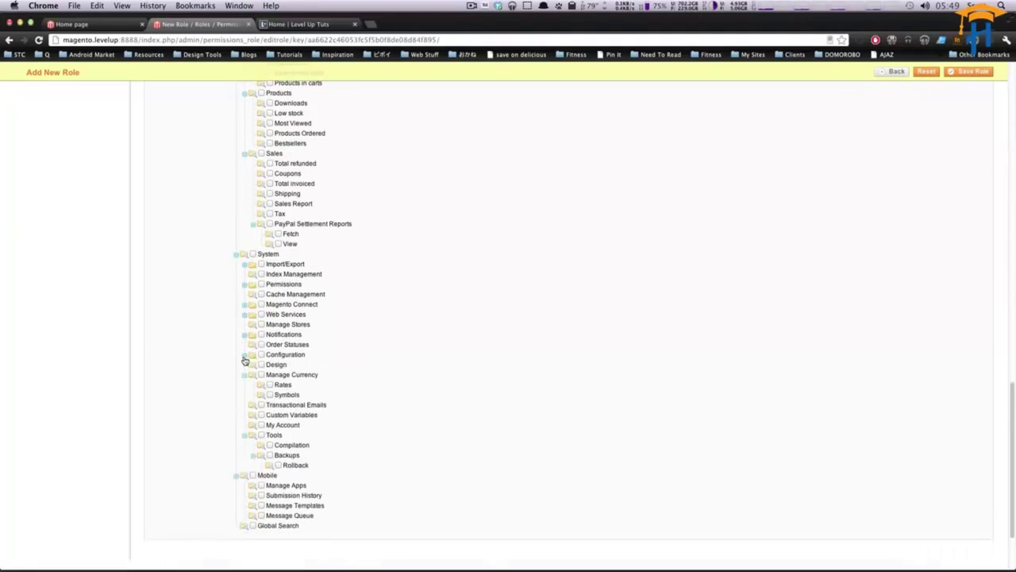
pyautogui.click(236, 477)
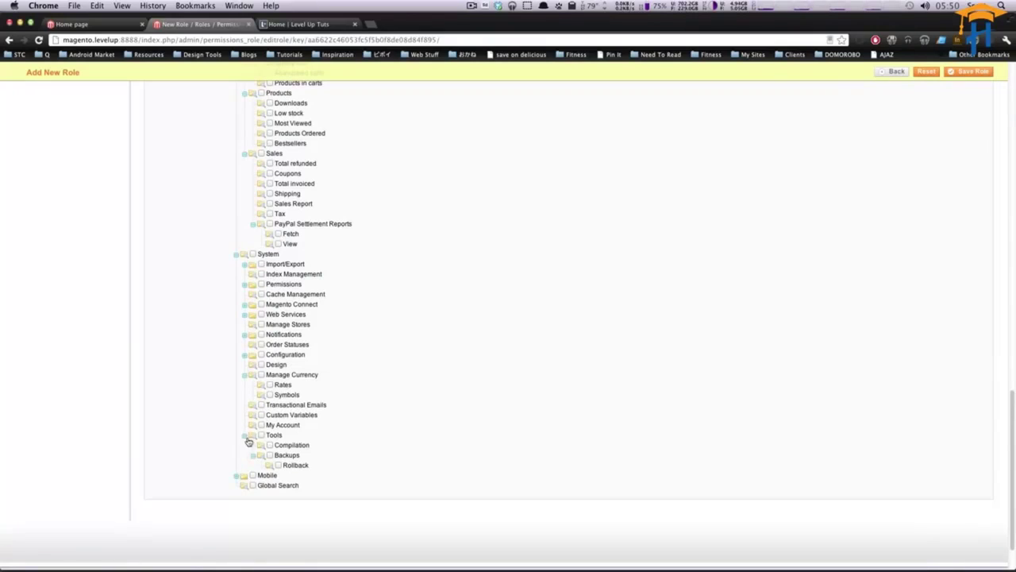
pyautogui.click(236, 254)
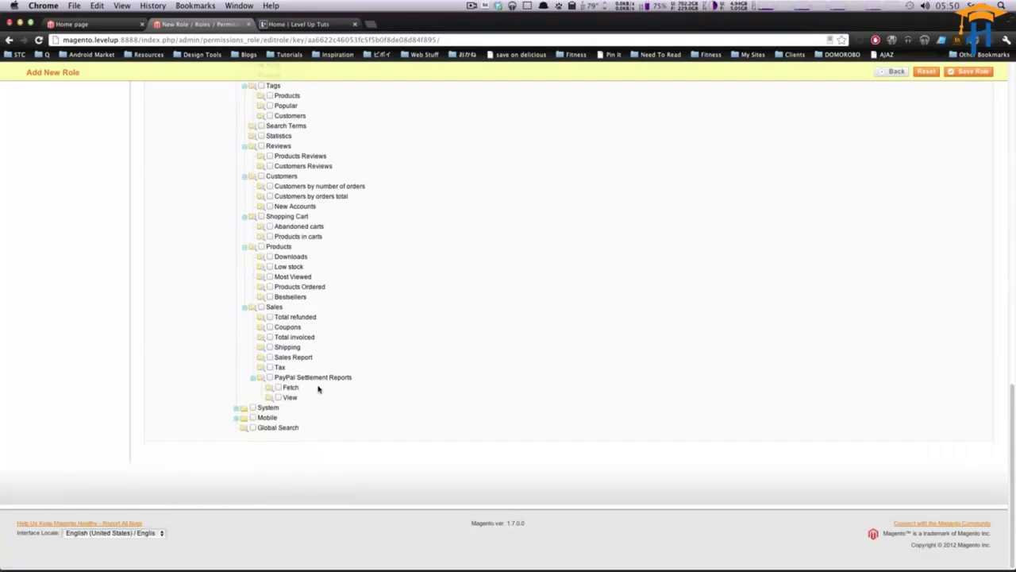
pyautogui.scroll(3, 318, 388)
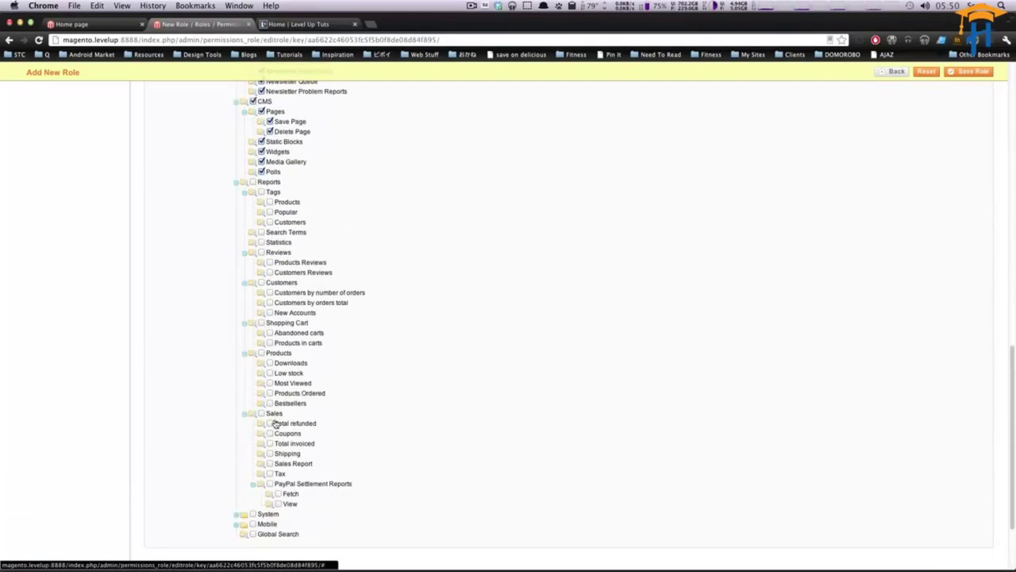
pyautogui.scroll(15, 274, 423)
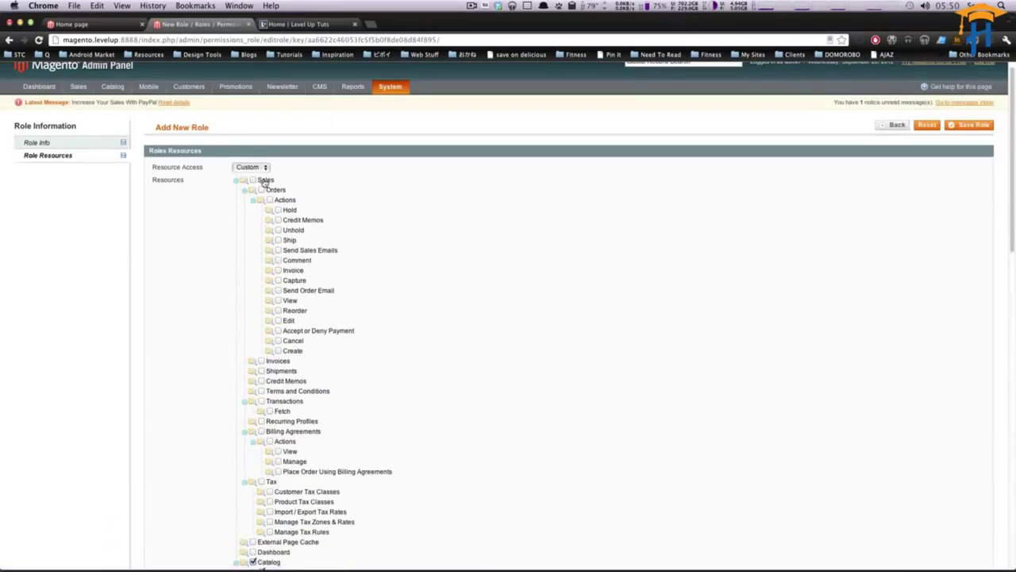
# Grant Sales access to Orders with all its actions, Invoices and Shipments.
pyautogui.click(261, 189)
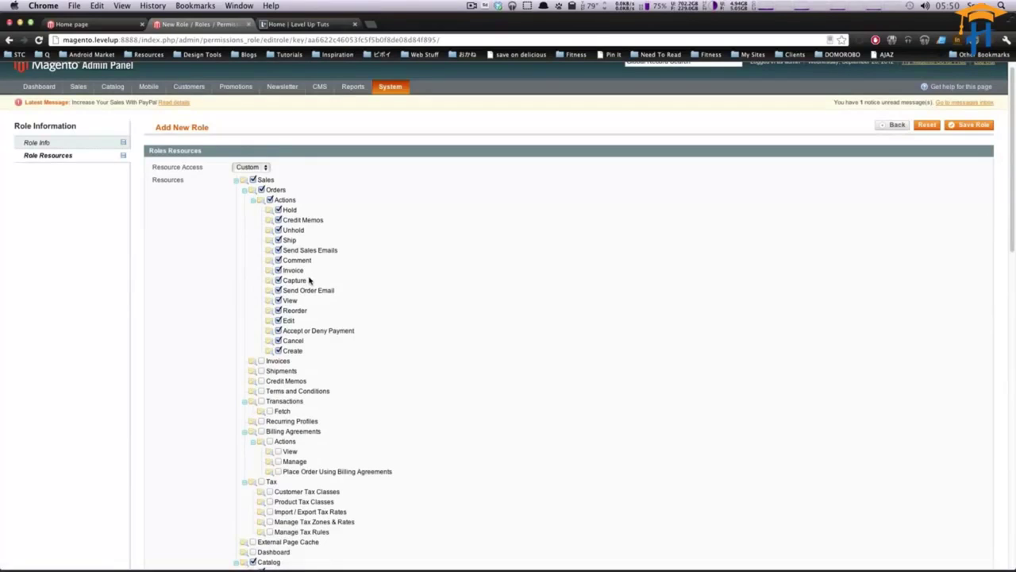
pyautogui.click(261, 362)
pyautogui.click(261, 371)
# Grant access to Customers and its three sub-permissions.
pyautogui.scroll(-1, 256, 404)
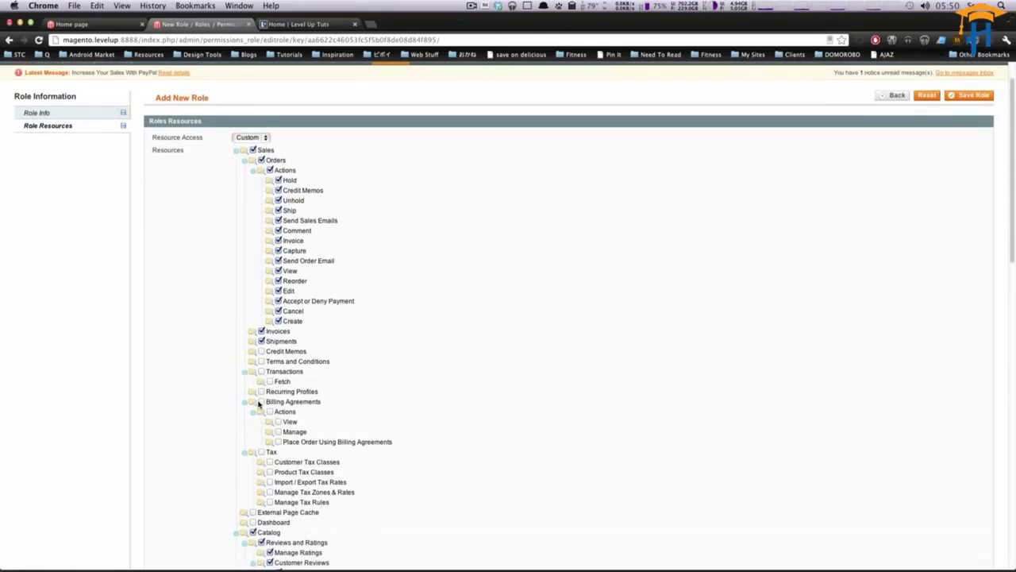
pyautogui.scroll(-3, 258, 404)
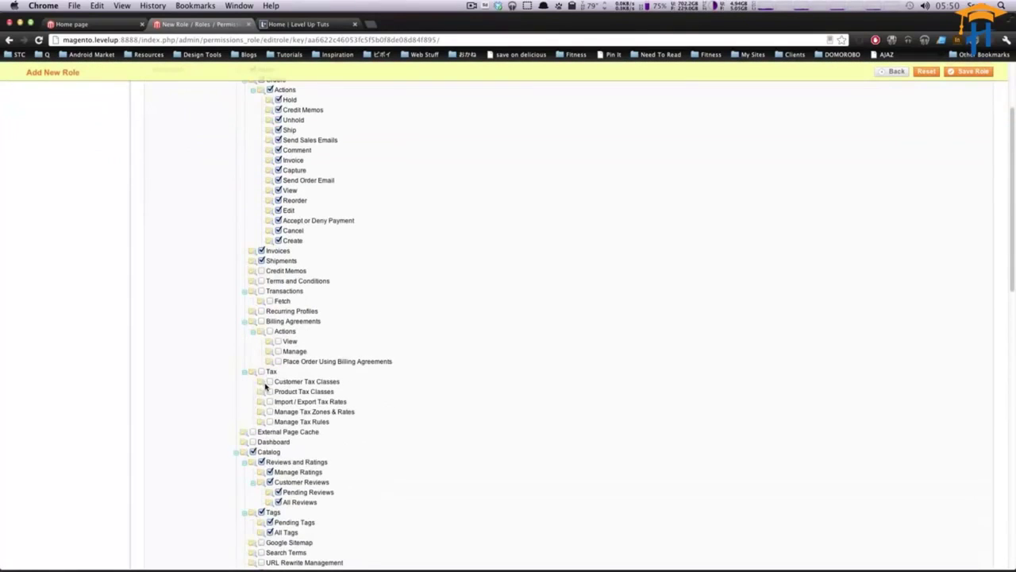
pyautogui.scroll(-9, 265, 386)
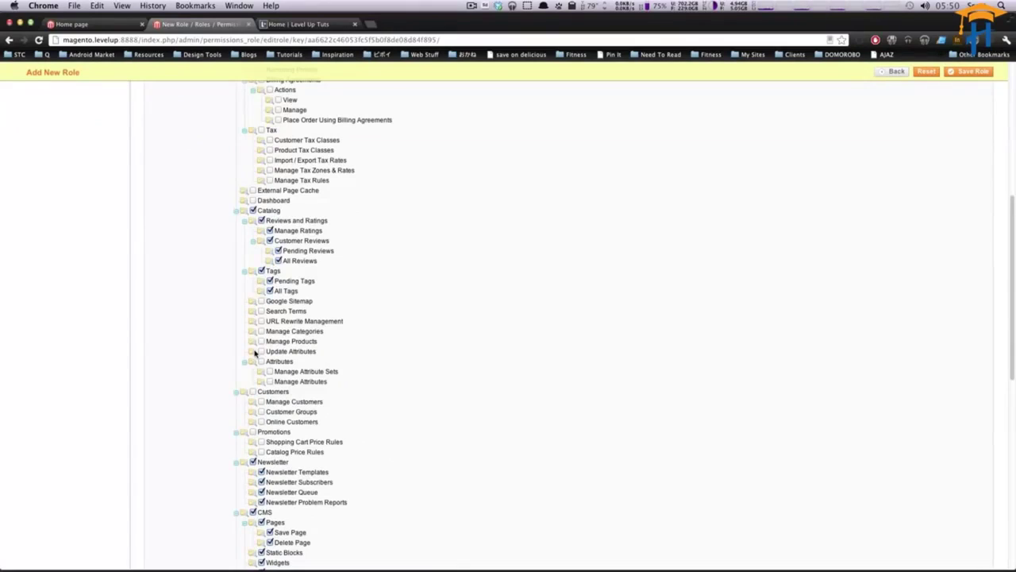
pyautogui.click(253, 392)
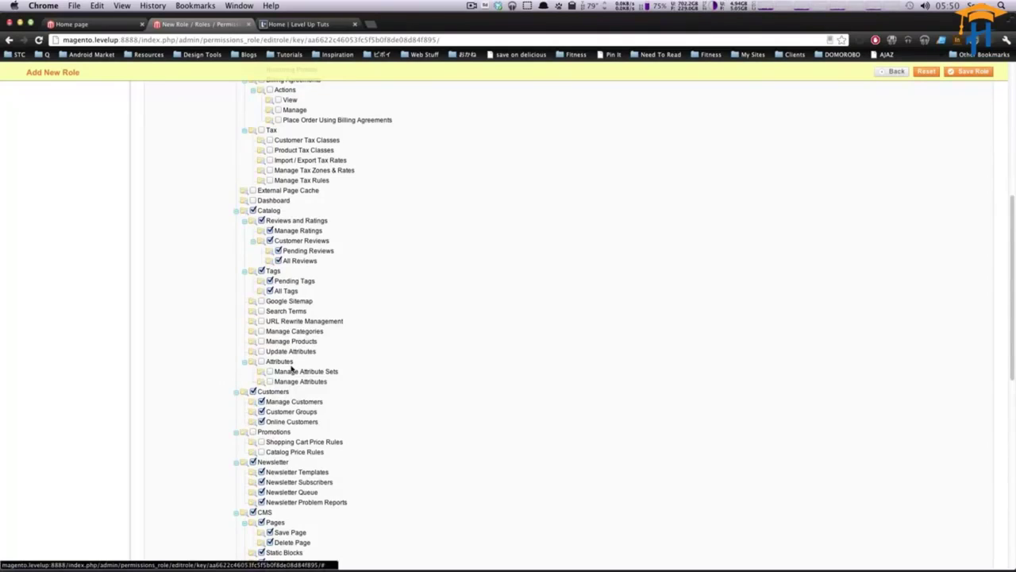
pyautogui.scroll(5, 437, 347)
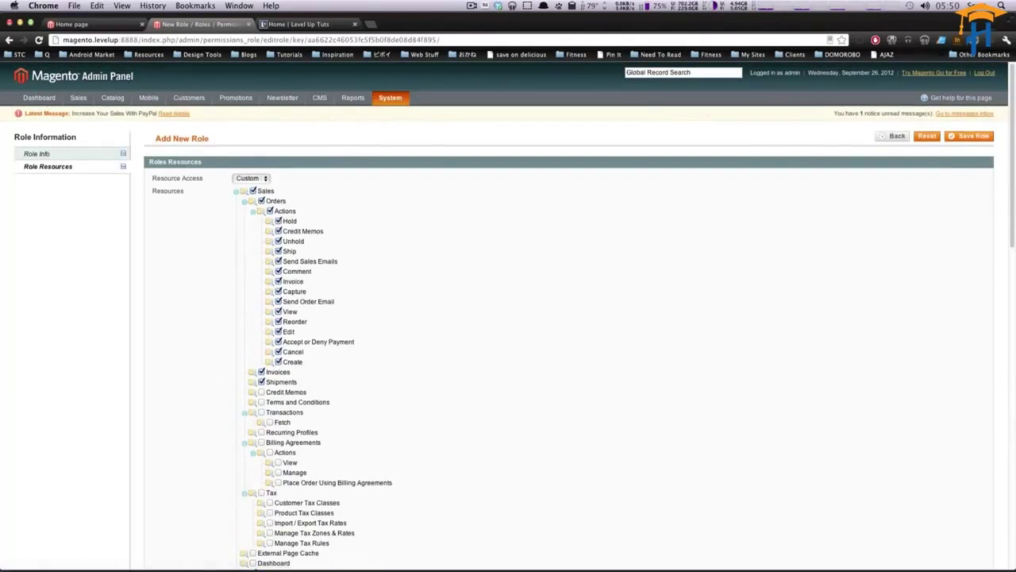
# Save the Editor role so it appears as ID 6 in the Roles list.
pyautogui.click(992, 136)
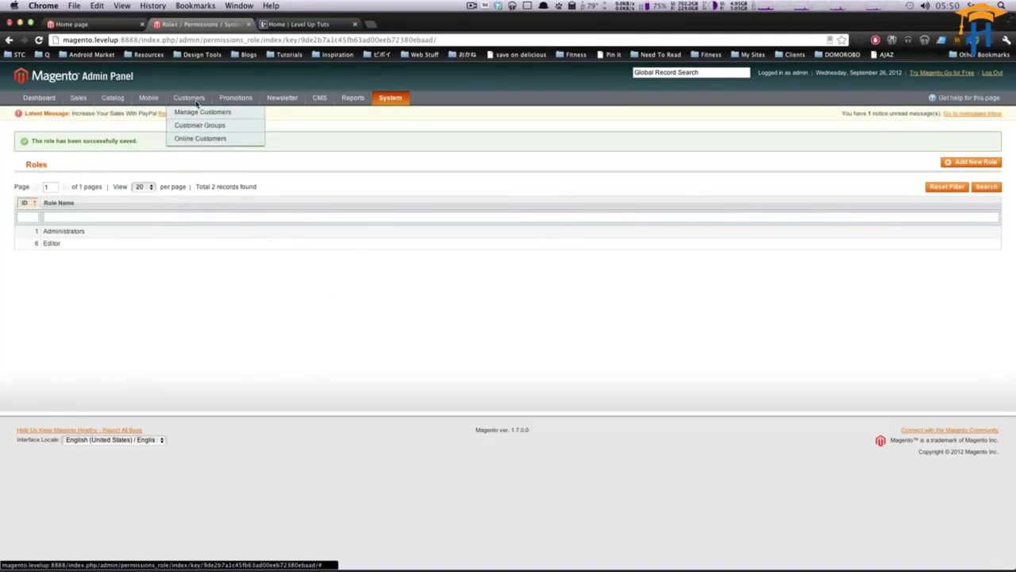
pyautogui.moveTo(368, 101)
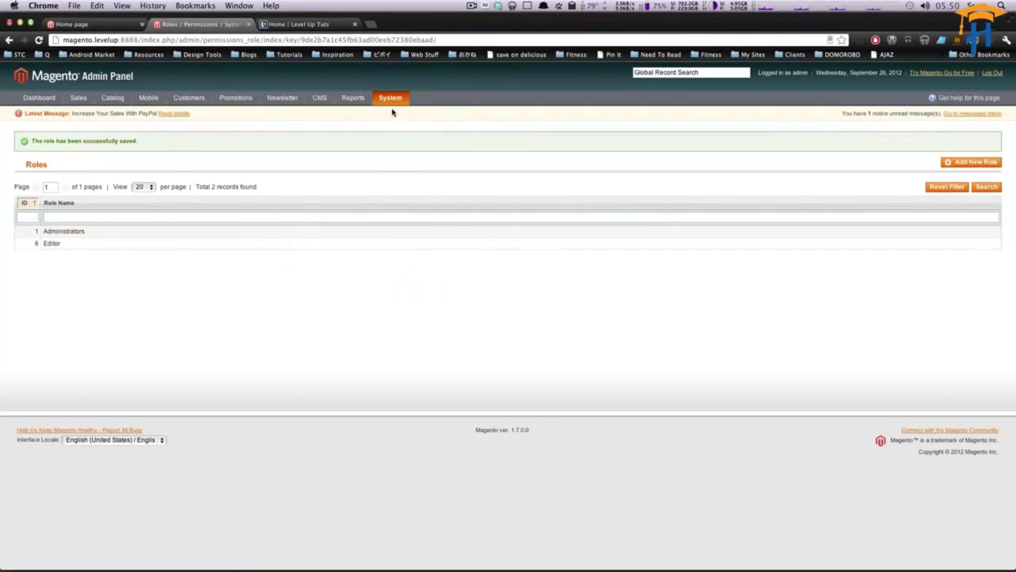
# Start a new admin user from System > Permissions > Users.
pyautogui.moveTo(389, 232)
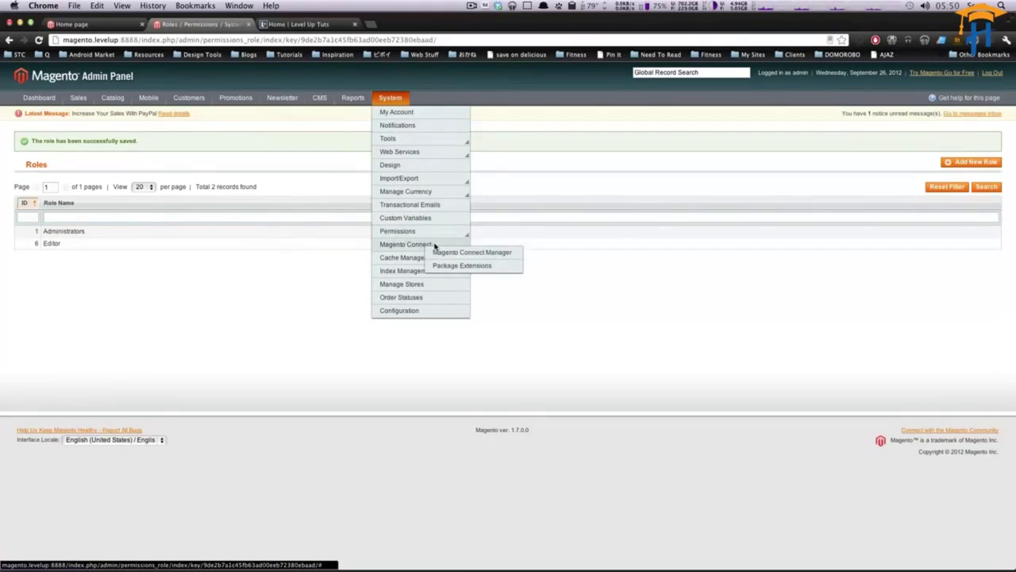
pyautogui.click(443, 240)
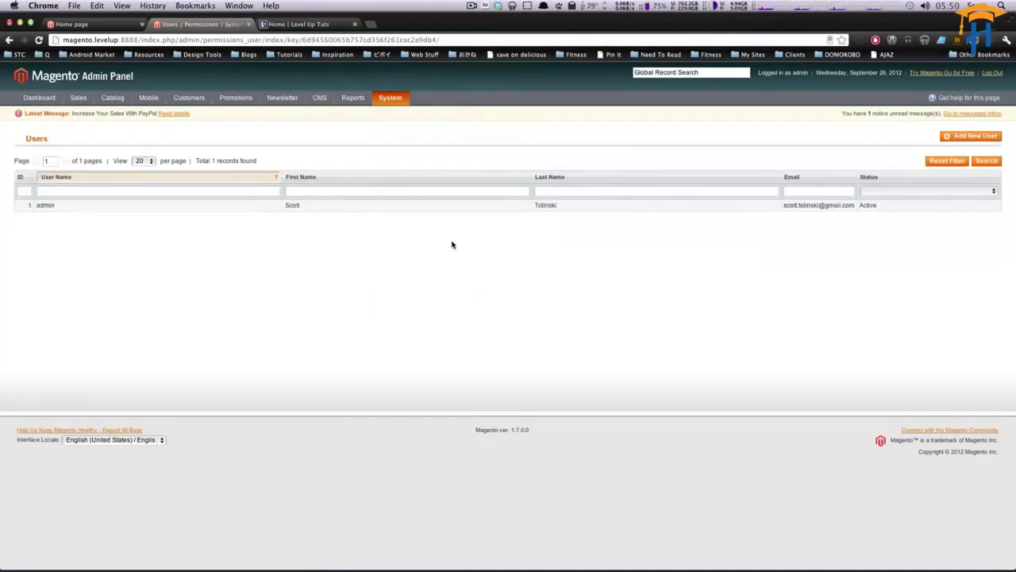
pyautogui.click(969, 137)
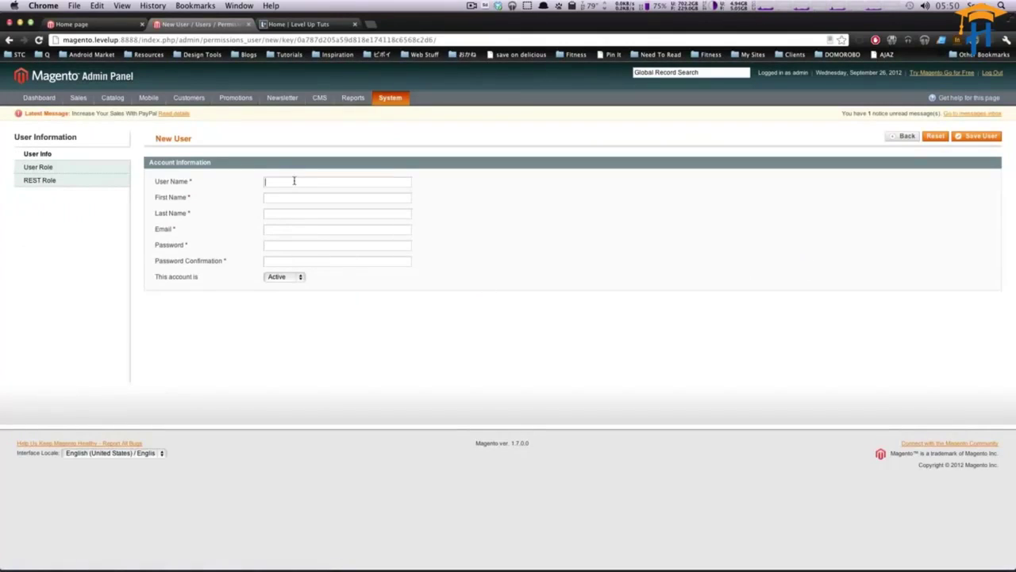
# Enter the new user's user name, first name and last name.
pyautogui.click(293, 183)
pyautogui.click(333, 177)
pyautogui.write('ETim')
pyautogui.press('Tab')
pyautogui.write('Tim')
pyautogui.press('Tab')
pyautogui.write('Tim')
# Fill in the user's e-mail from the suggestions and begin entering the password.
pyautogui.press('Tab')
pyautogui.write('sc')
pyautogui.press('Down')
pyautogui.press('Return')
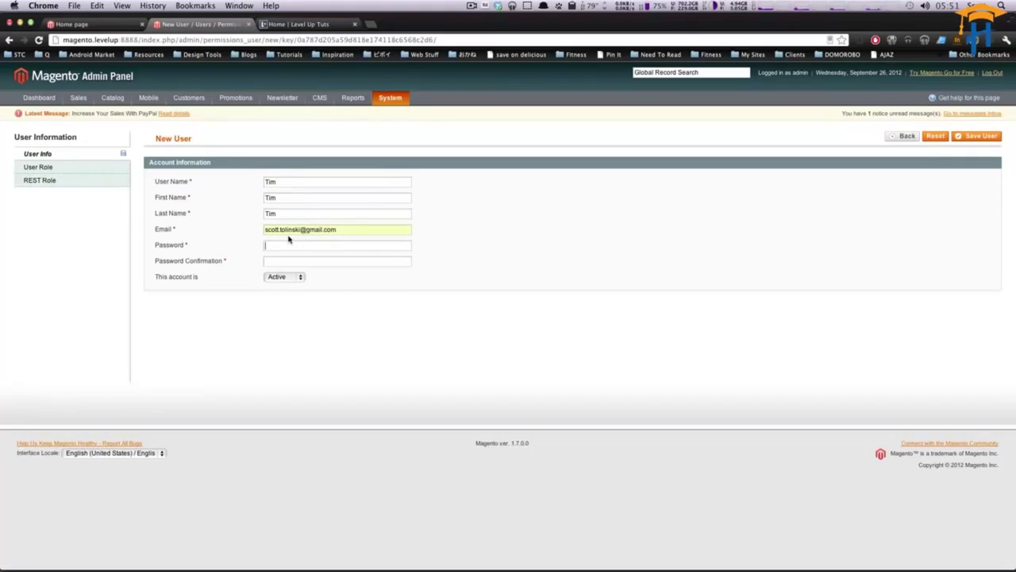
pyautogui.write('pa')
# Assign the new user to the Editor role and save the user.
pyautogui.click(105, 171)
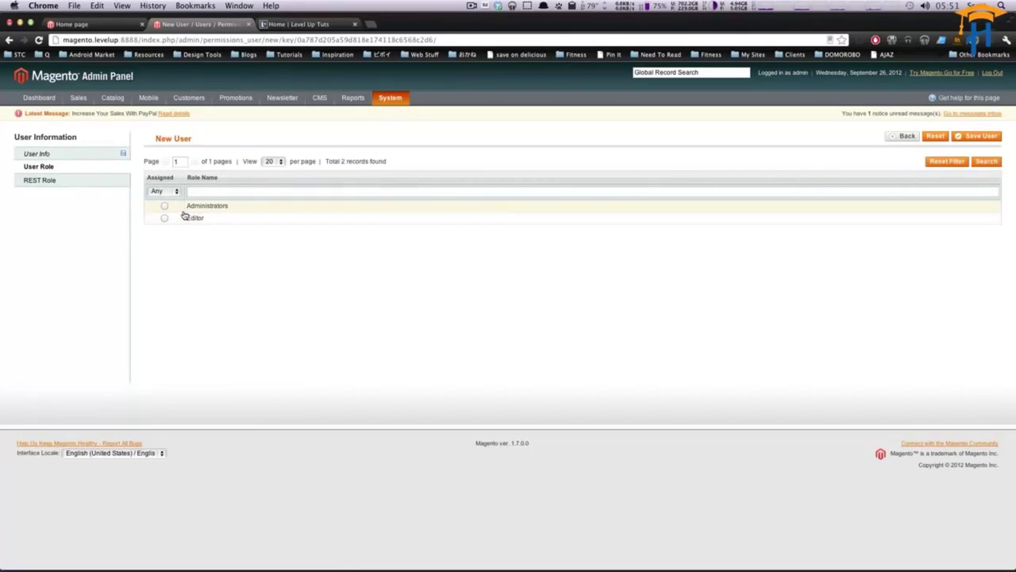
pyautogui.click(163, 218)
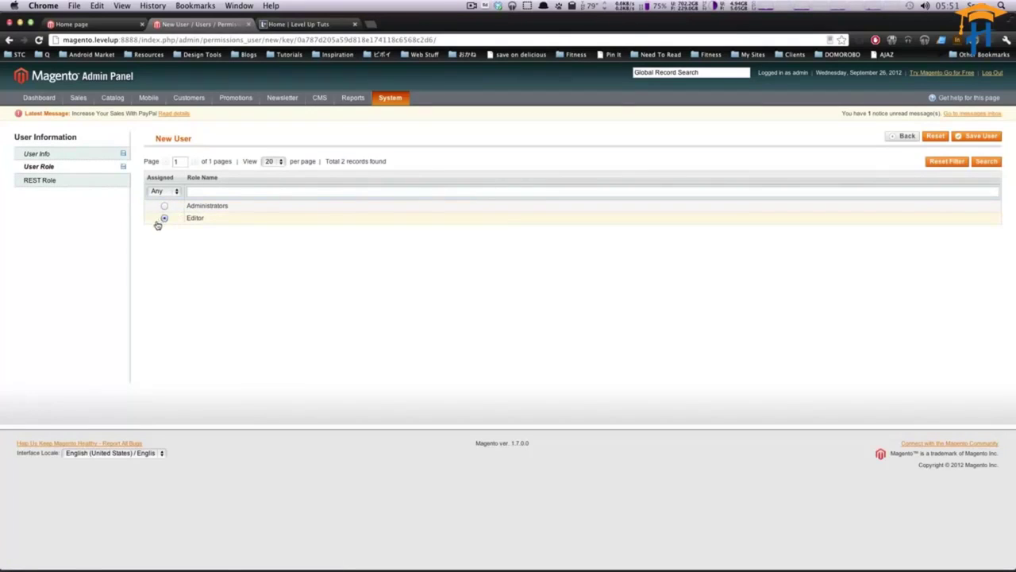
pyautogui.click(73, 182)
pyautogui.click(76, 154)
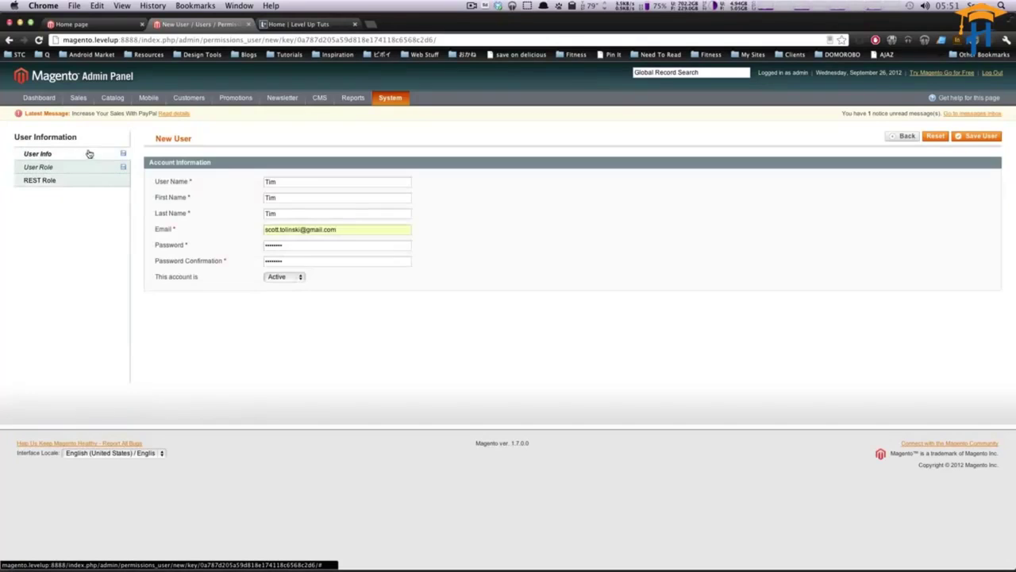
pyautogui.click(963, 136)
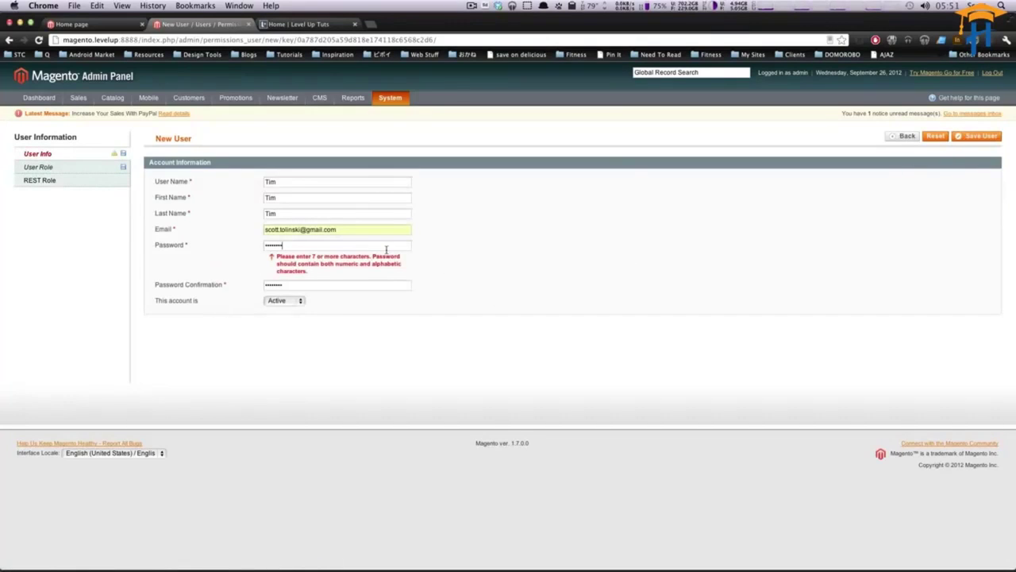
# Lengthen the password and its confirmation by one character and save again.
pyautogui.write('1')
pyautogui.press('Tab')
pyautogui.press('Right')
pyautogui.write('1')
pyautogui.click(961, 141)
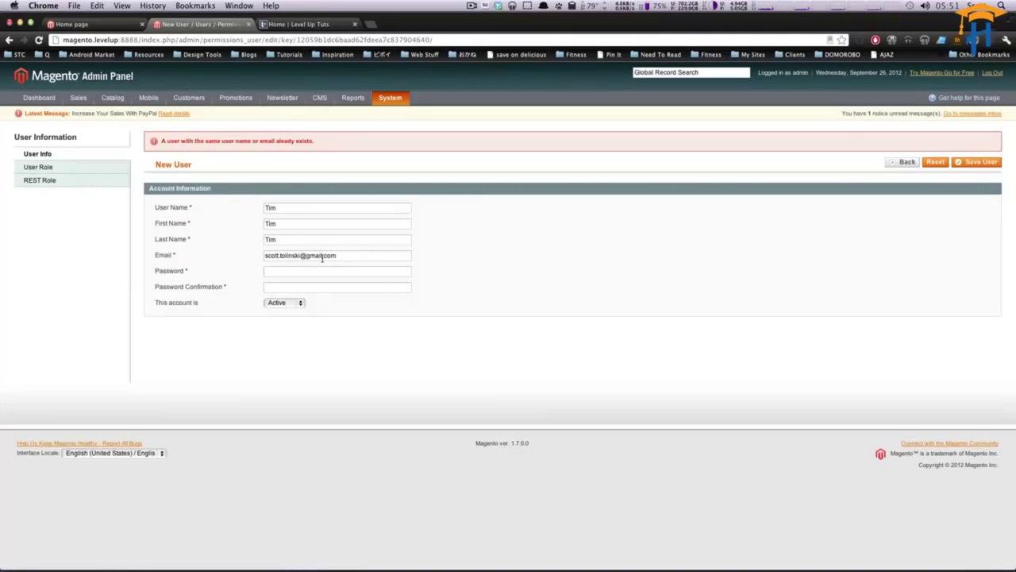
# Replace the duplicate e-mail with a different address and save the user.
pyautogui.tripleClick(289, 257)
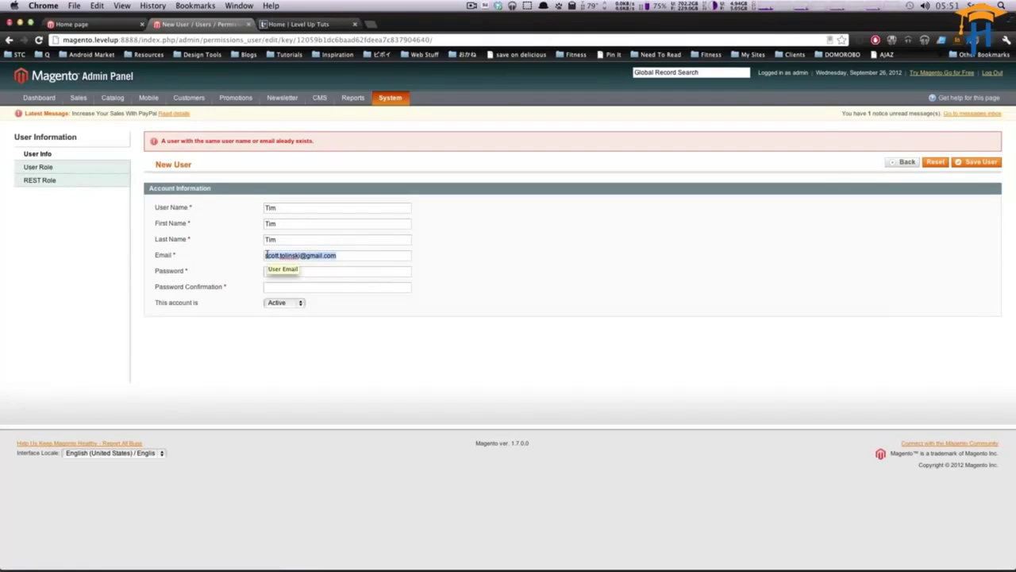
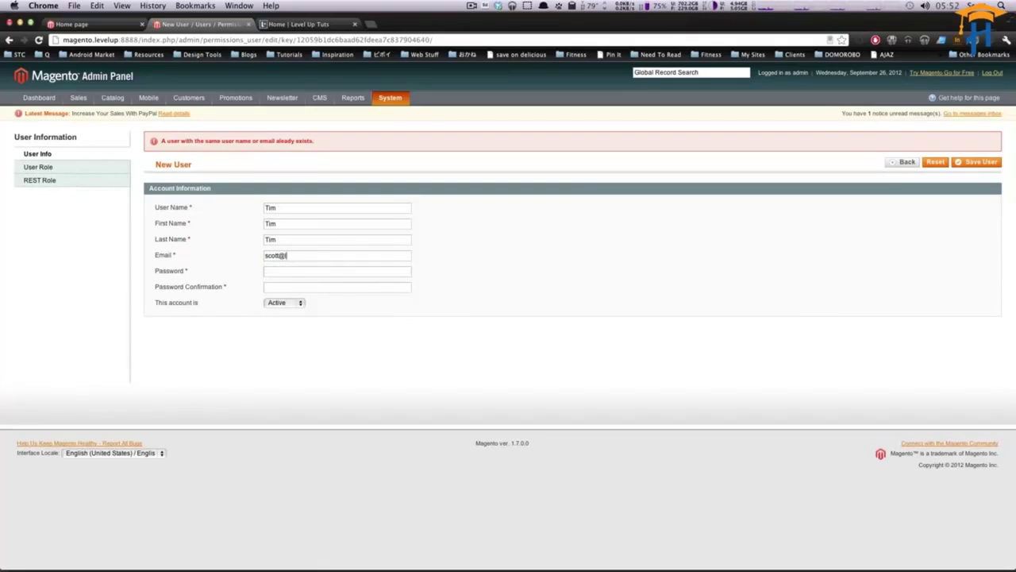
pyautogui.press('Tab')
pyautogui.hotkey('shift', 'Tab')
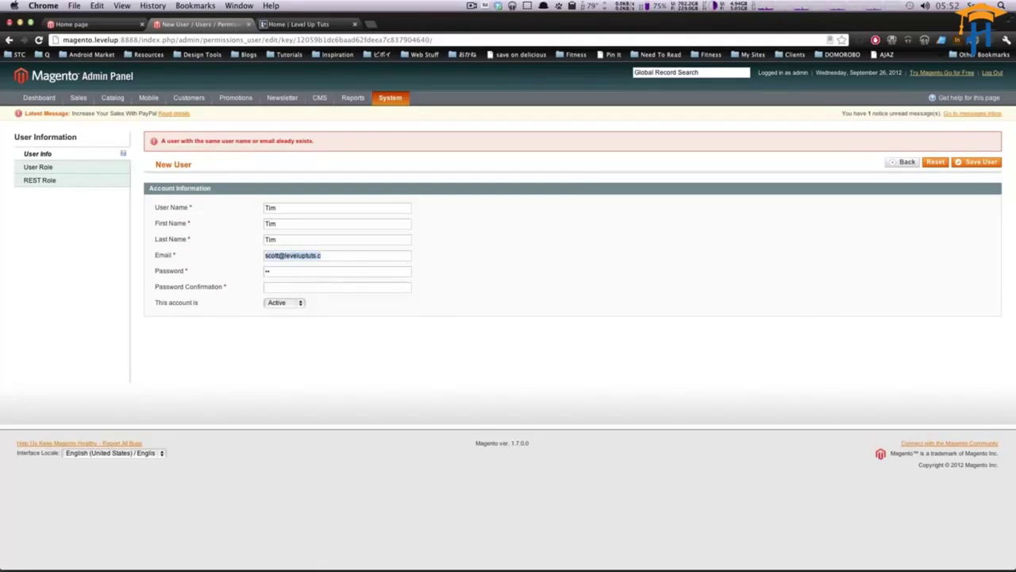
pyautogui.press('Right')
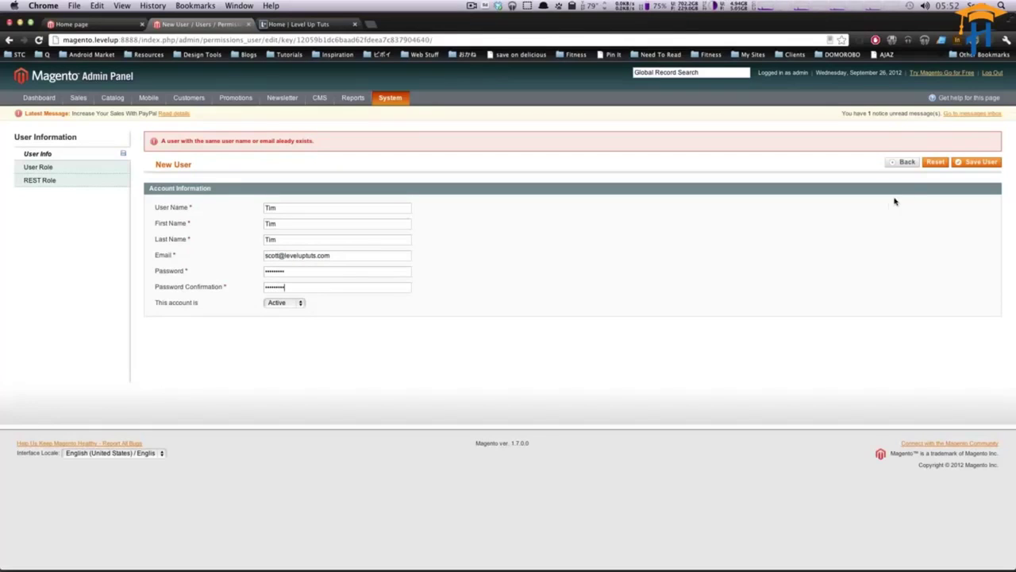
pyautogui.click(977, 162)
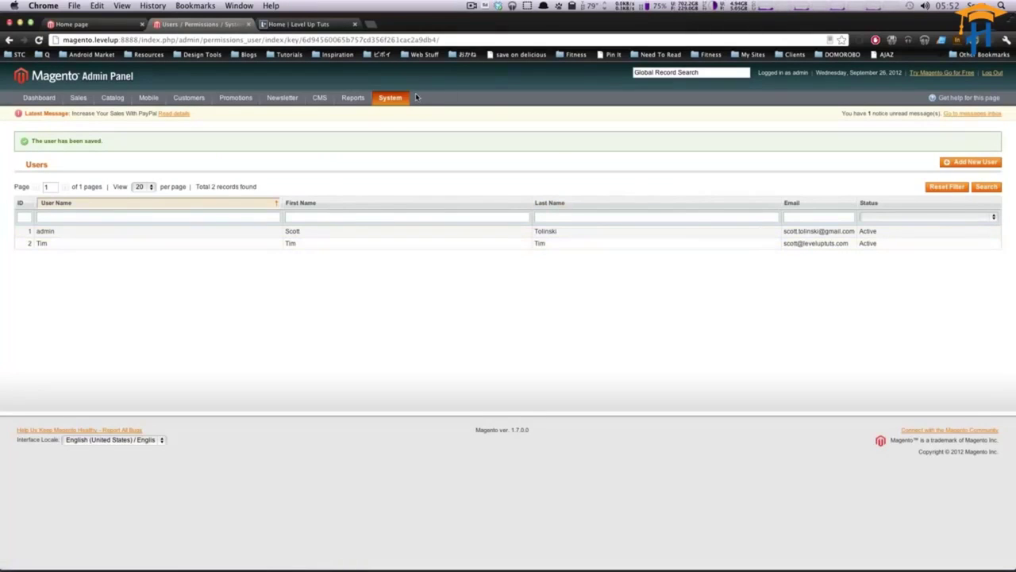
# Open the store's /admin login page in a new private browser window.
pyautogui.moveTo(140, 40); pyautogui.dragTo(63, 40)
pyautogui.press('super+c')
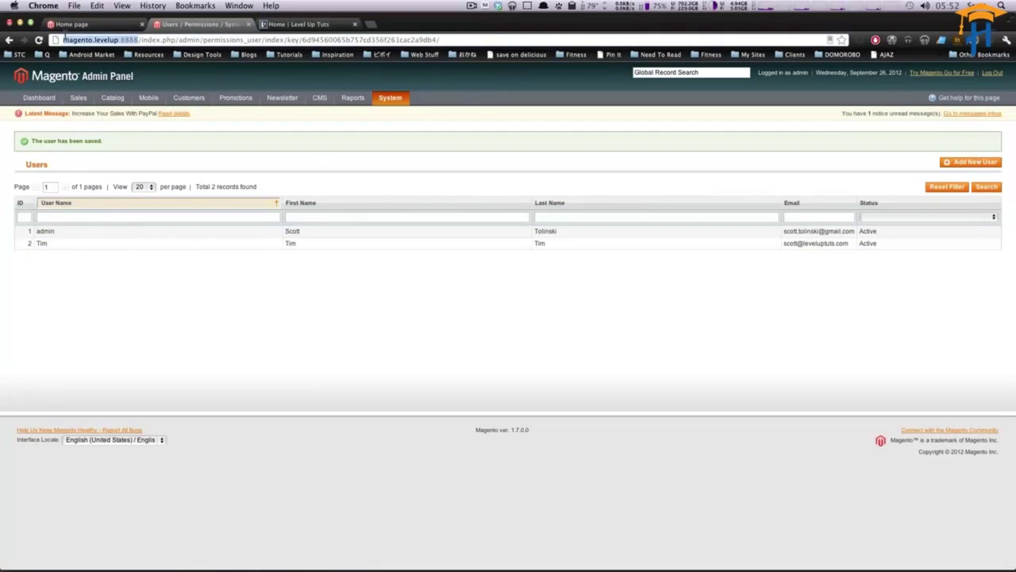
pyautogui.press('super+shift+n')
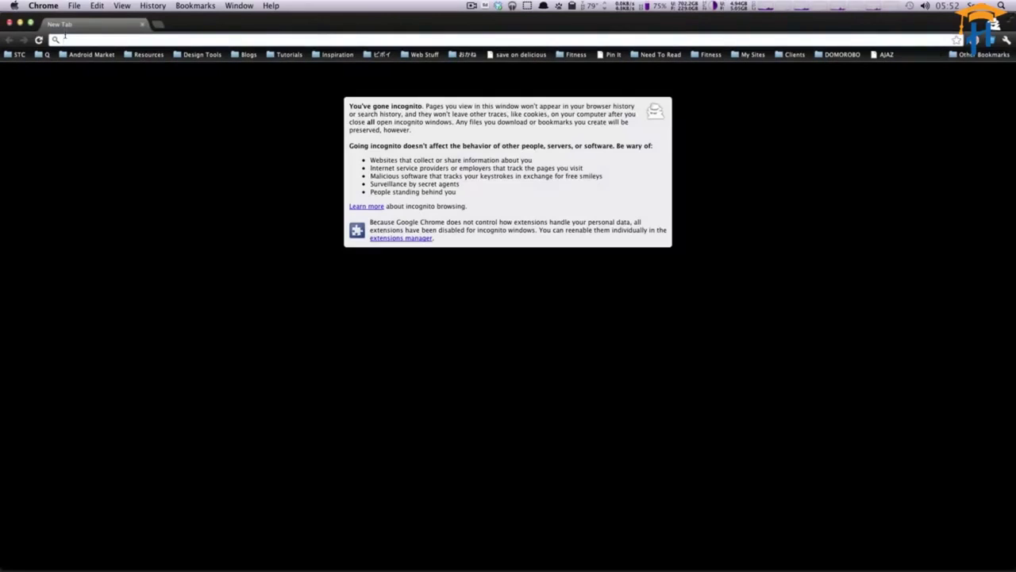
pyautogui.press('super+v')
pyautogui.press('Return')
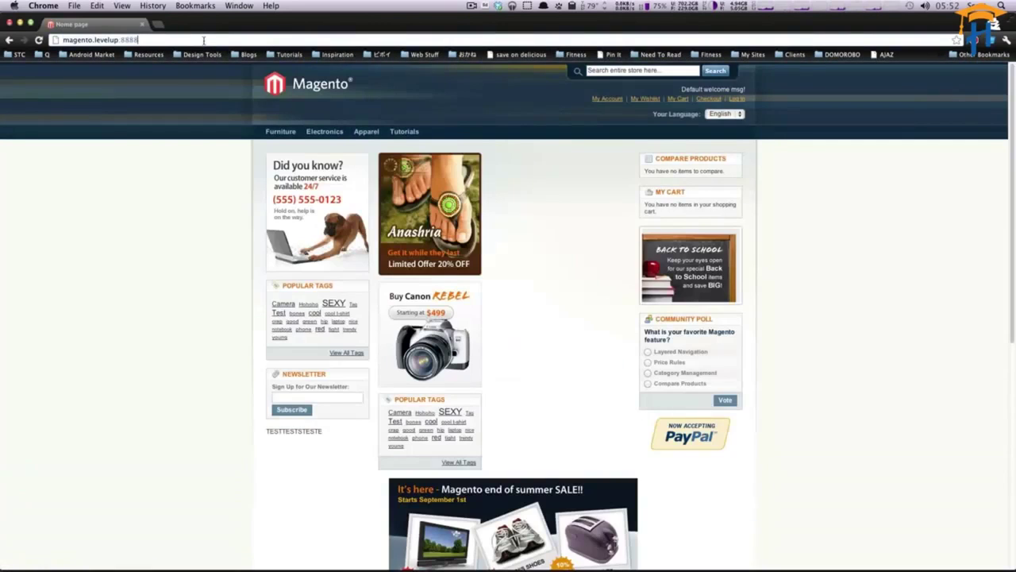
pyautogui.write('/admin')
pyautogui.press('Return')
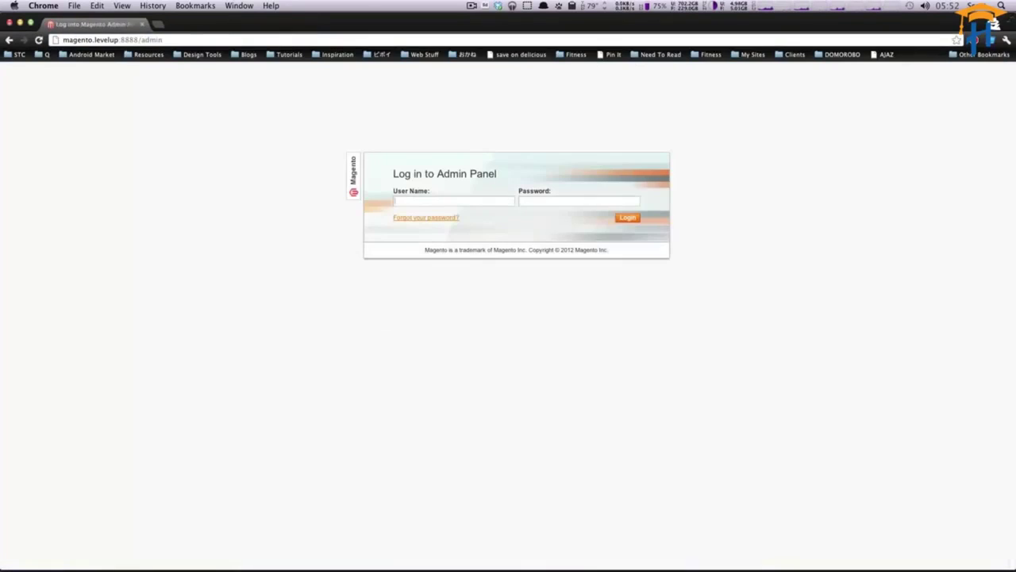
# Sign in with the new Editor user's credentials.
pyautogui.click(416, 201)
pyautogui.click(429, 174)
pyautogui.click(430, 203)
pyautogui.write('Tim')
pyautogui.press('Return')
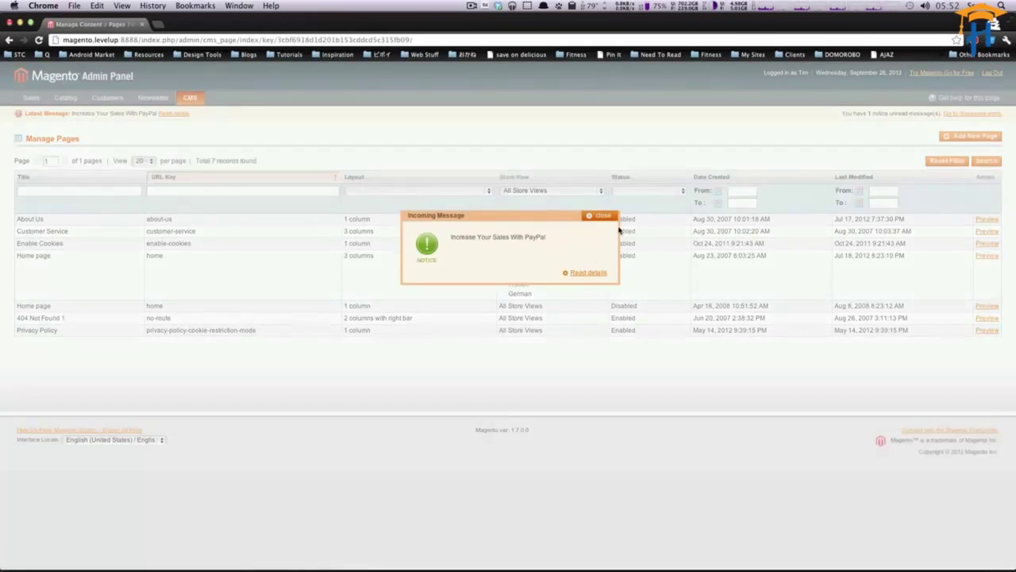
# Dismiss the PayPal incoming message and open the Sales Orders list.
pyautogui.click(604, 216)
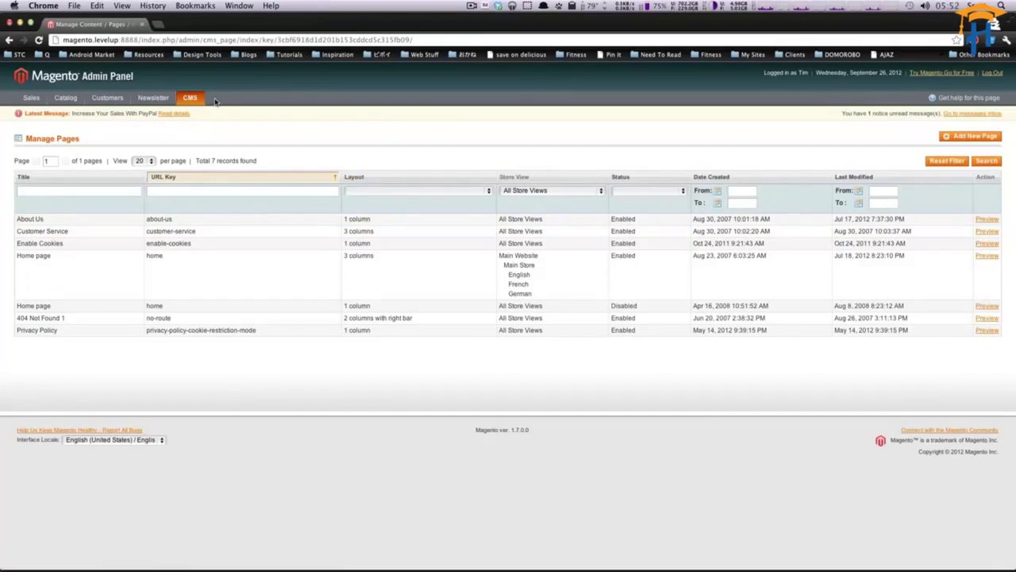
pyautogui.moveTo(192, 100)
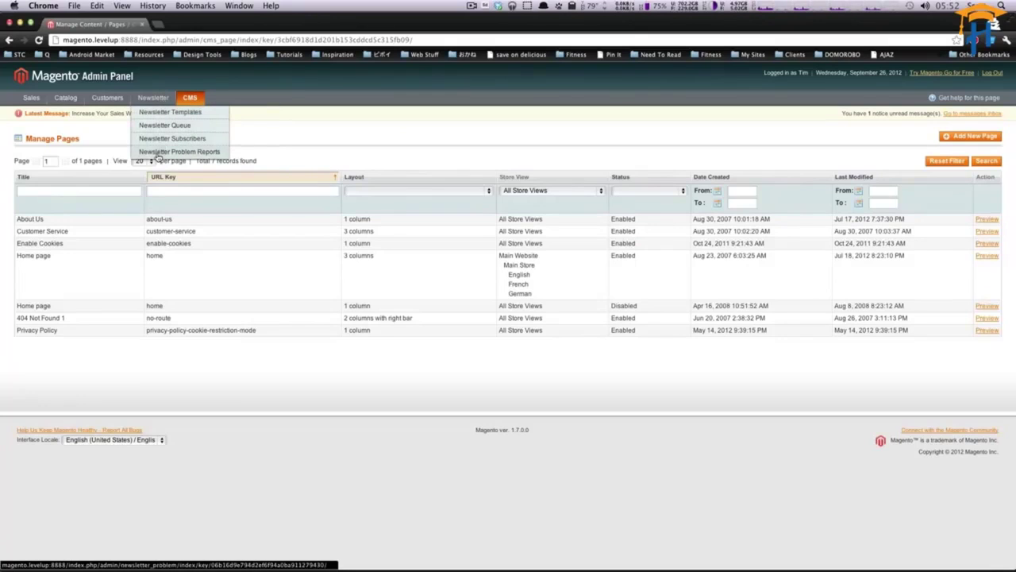
pyautogui.moveTo(108, 101)
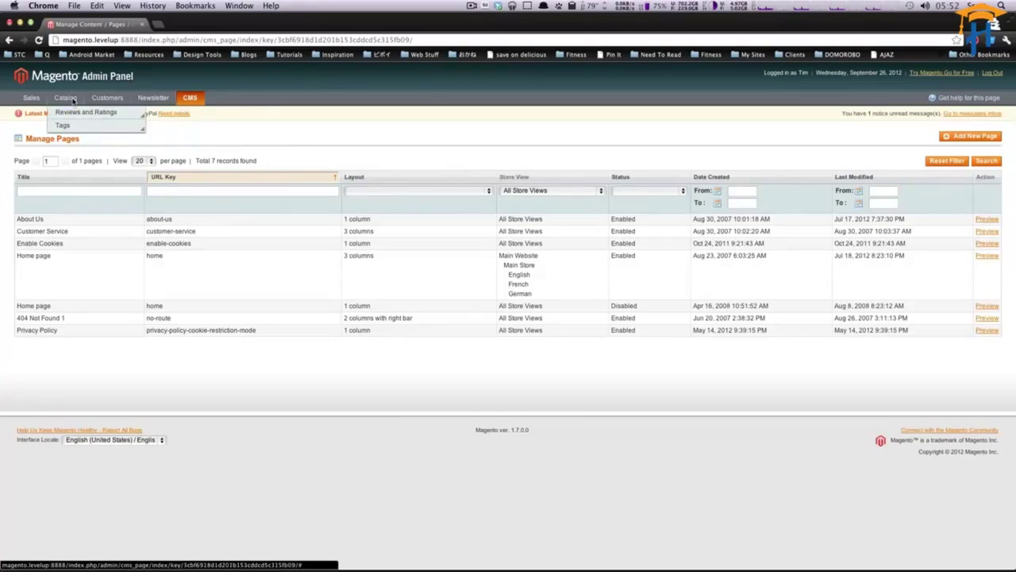
pyautogui.moveTo(77, 113)
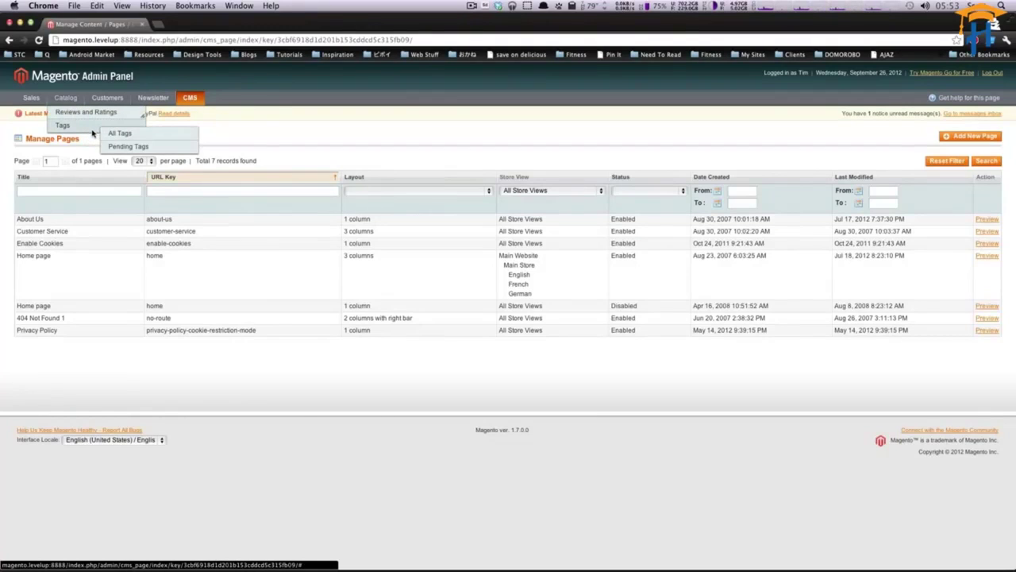
pyautogui.moveTo(31, 98)
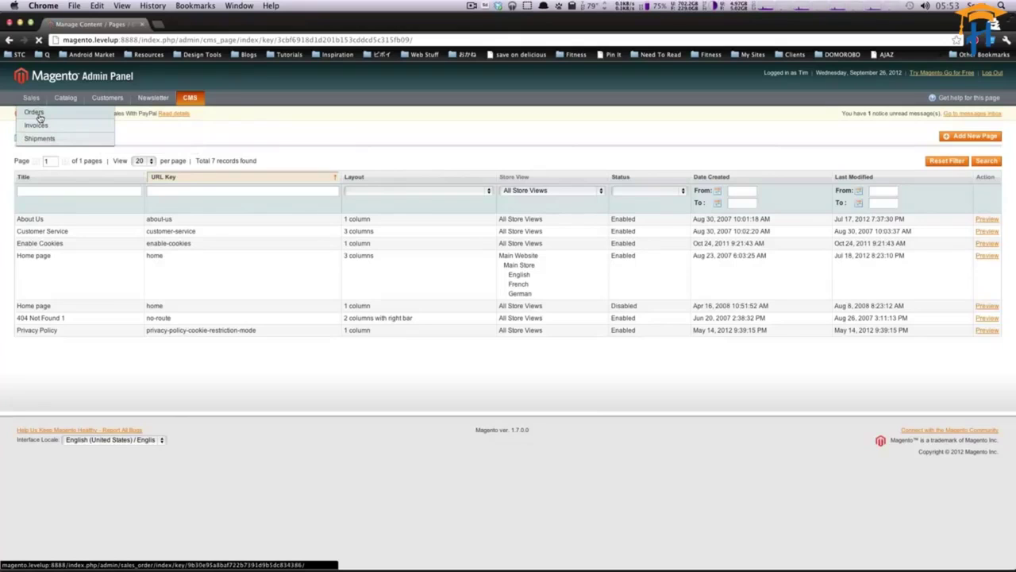
pyautogui.click(36, 115)
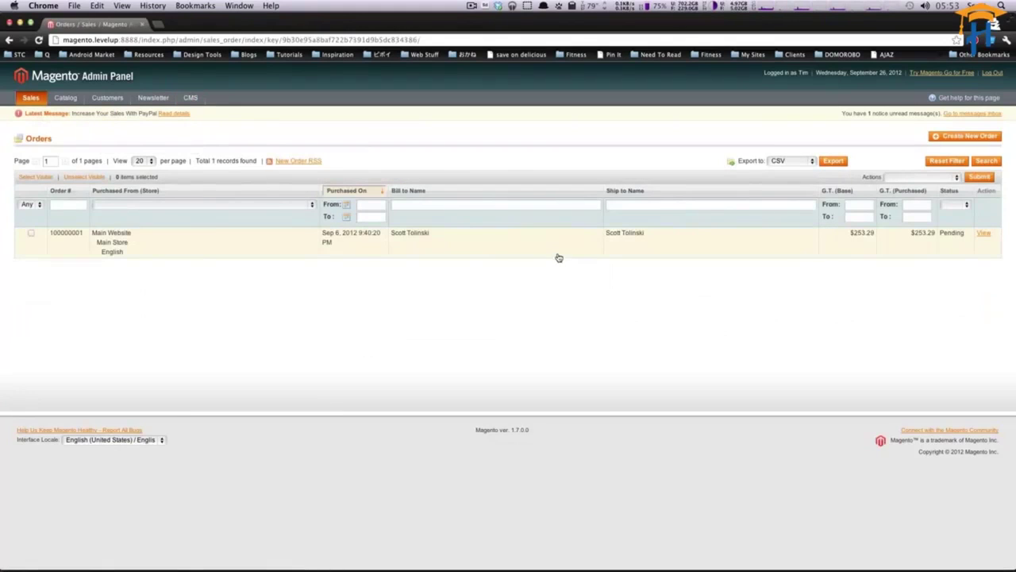
# View the single pending order's $253.29 details, then go back to CMS Pages.
pyautogui.click(558, 254)
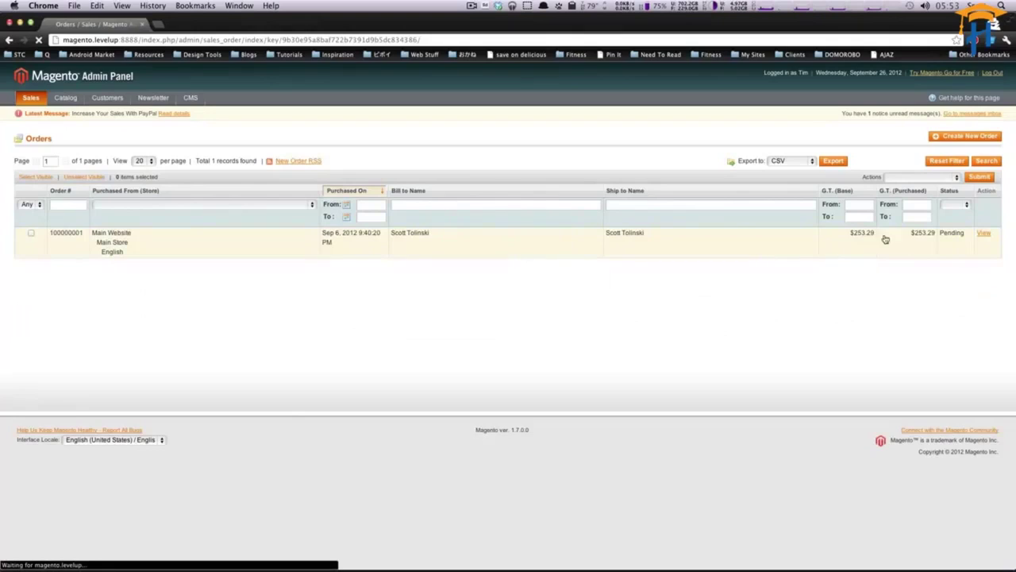
pyautogui.scroll(-3, 501, 345)
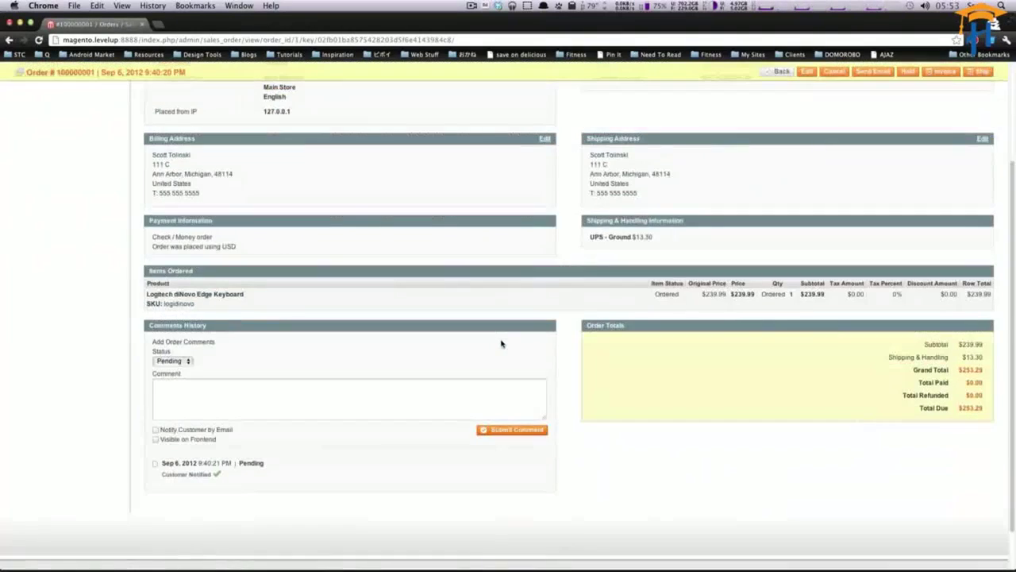
pyautogui.scroll(3, 501, 344)
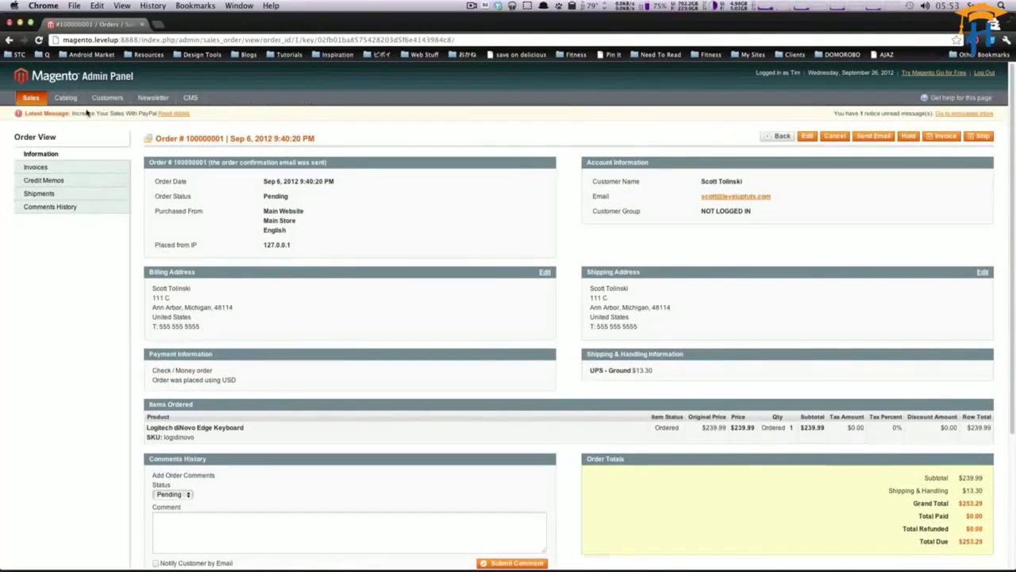
pyautogui.click(119, 111)
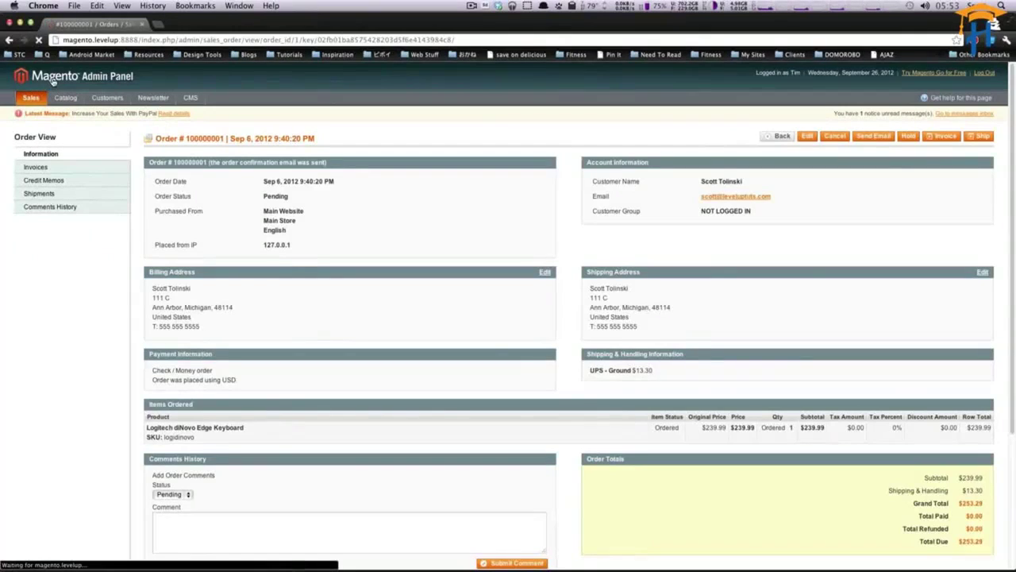